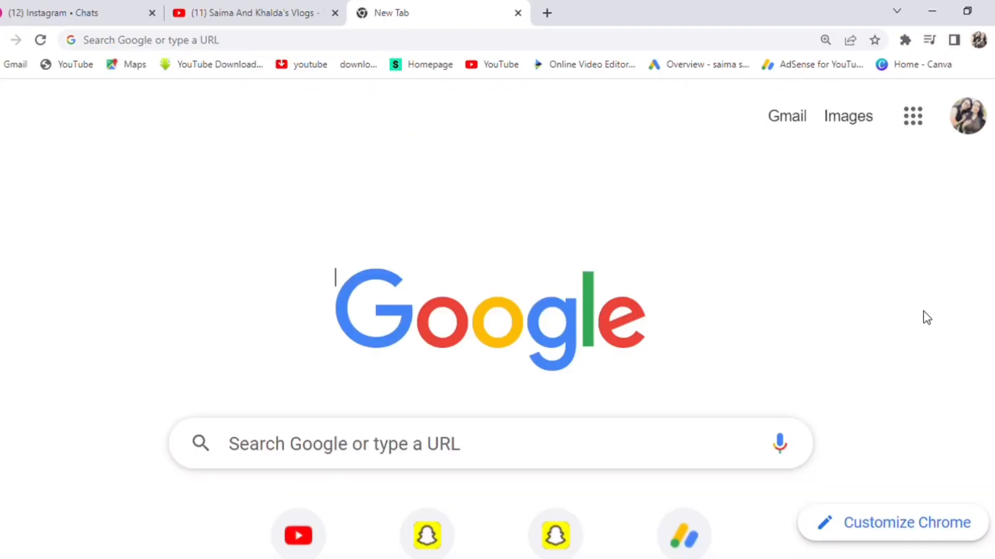
Step: Search Google for ads.snapchat.com and go to Snapchat Ads Manager from the results
left_click(617, 437)
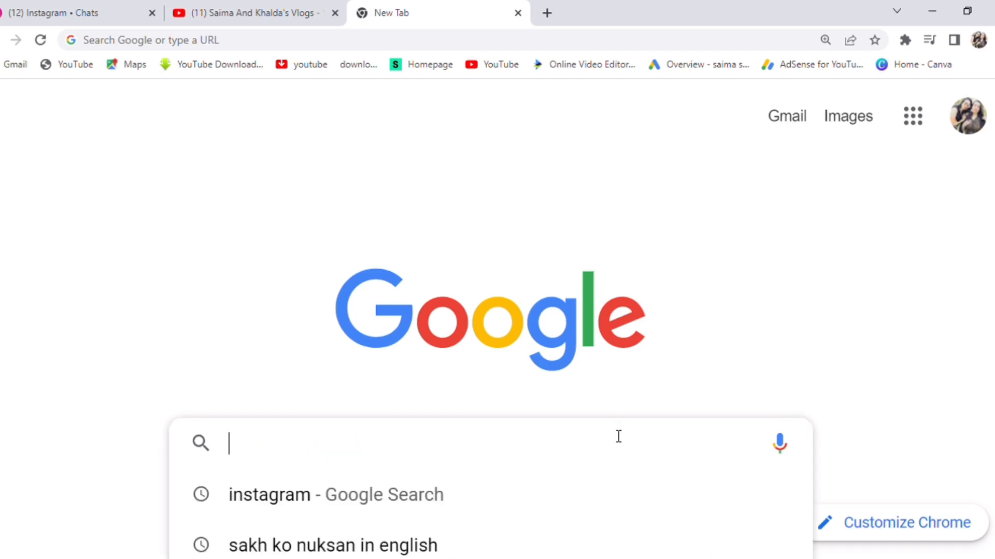
type("ads,sn")
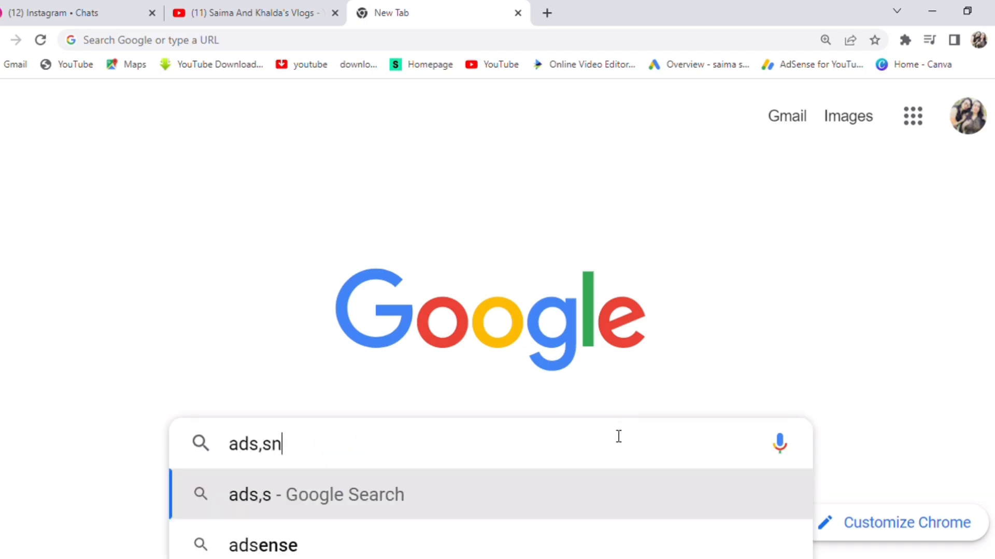
type("apchat.com")
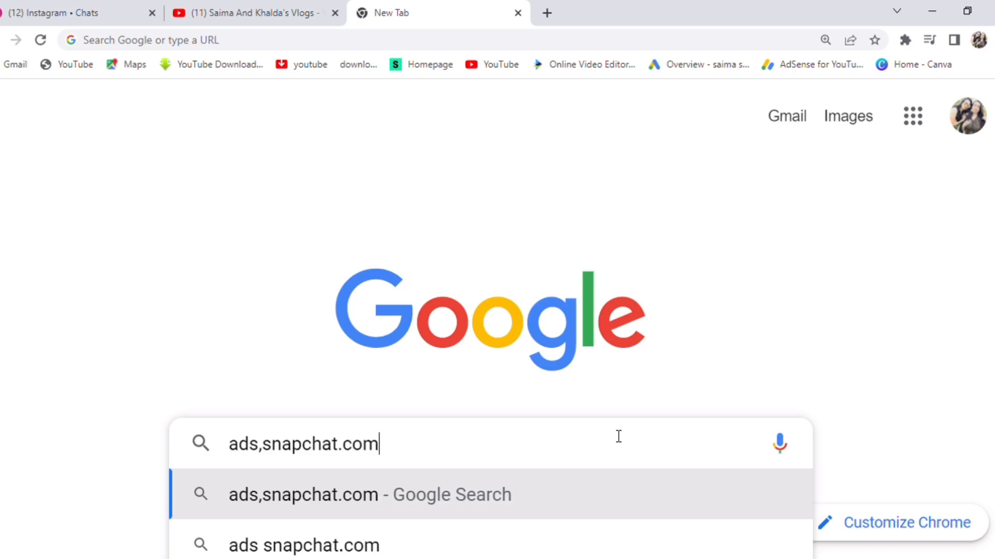
key("Return")
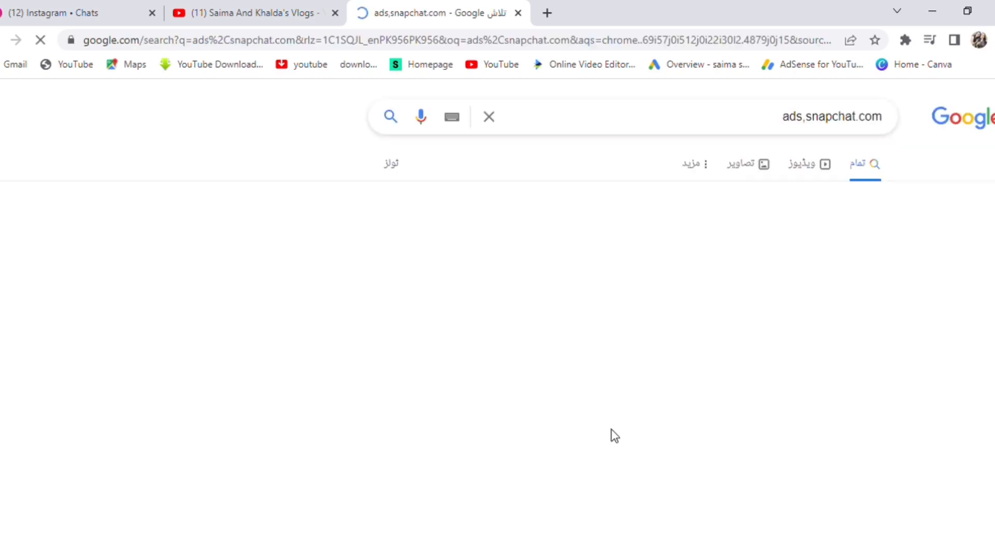
left_click(788, 254)
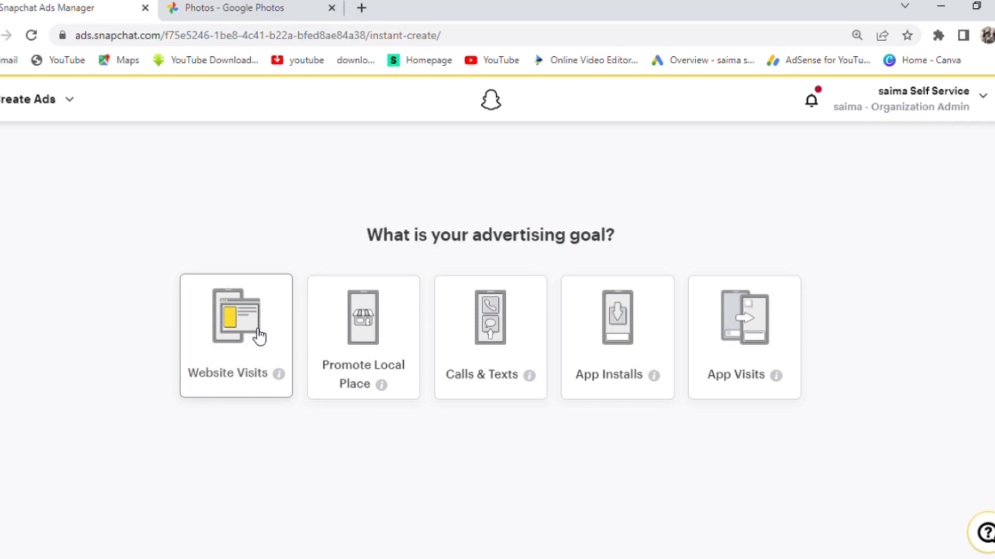
Step: Choose Website Visits with the pasted YouTube link, then upload the 'Snap Chat Earning Detail' image
left_click(259, 337)
left_click(296, 404)
type("https://www.youtube.com/channel/UCGLizPXU_1I7XqO6pJkohuw")
left_click(510, 495)
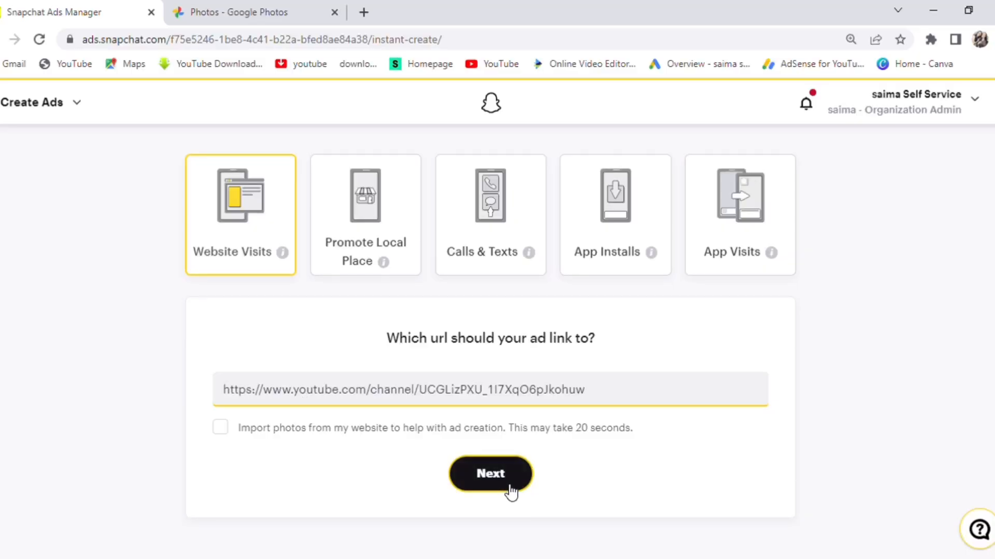
left_click(510, 492)
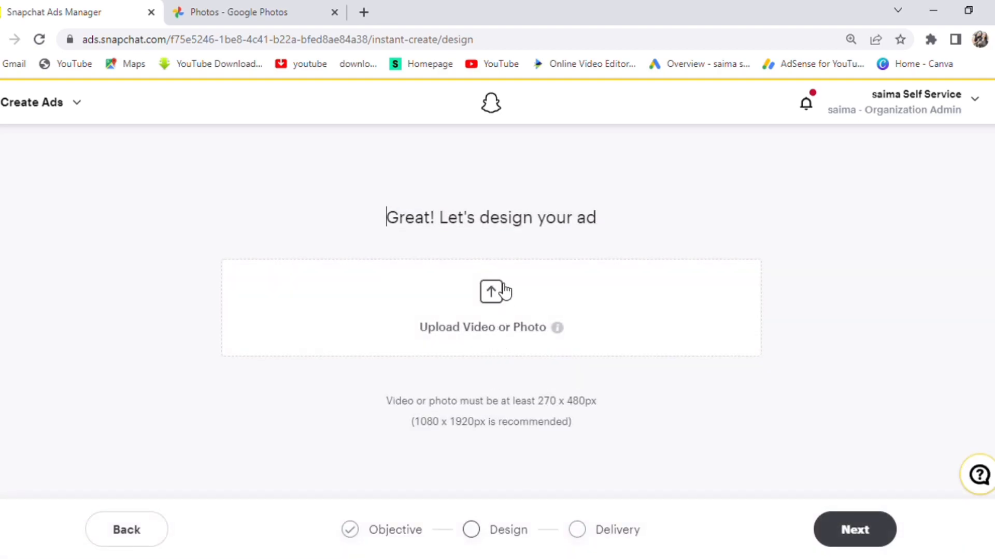
left_click(500, 290)
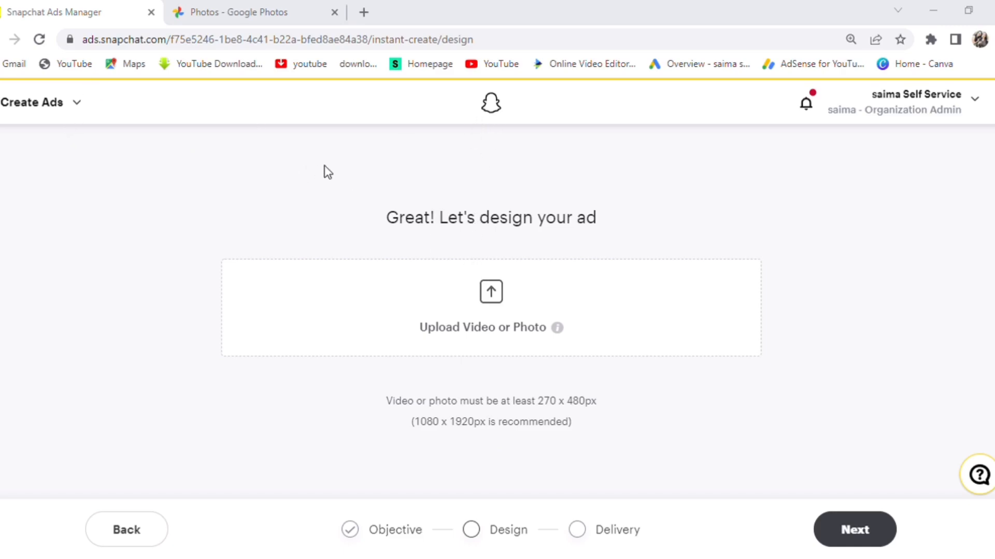
left_click(356, 341)
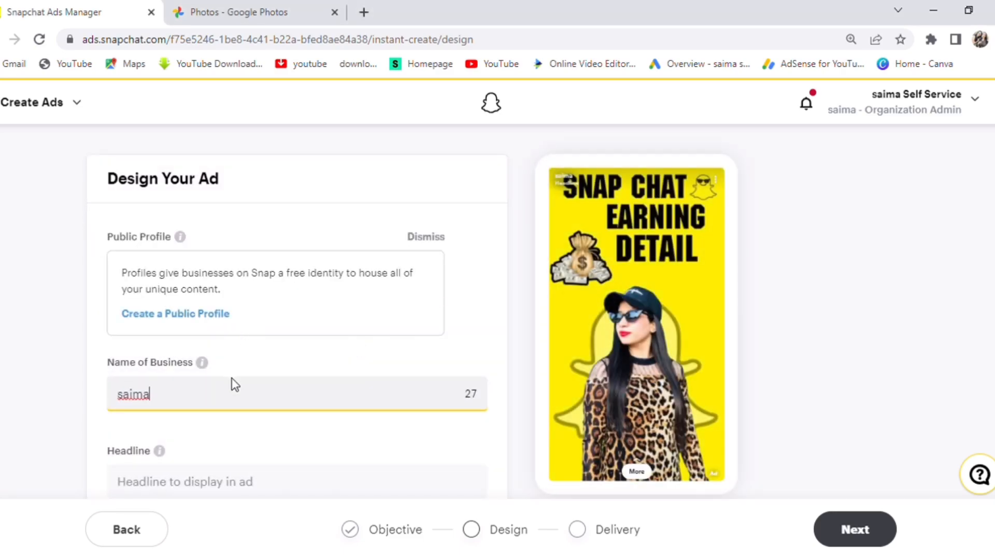
Step: Change the end of the business name to '182'
scroll(362, 321, "down", 3)
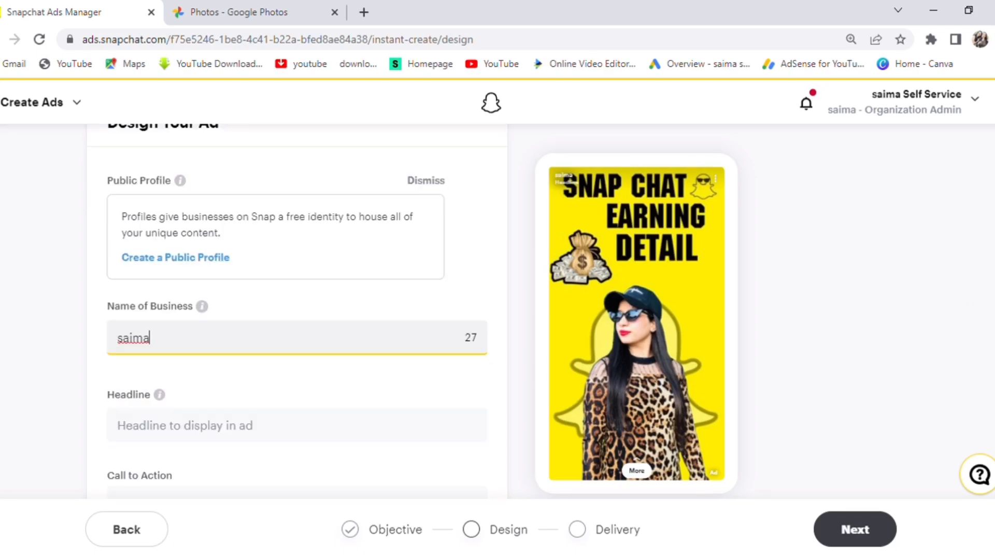
left_click(432, 323)
key("BackSpace")
type("182")
Step: Set the ad headline to 'watch my snap chat earning'
left_click(368, 343)
type("a")
key("BackSpace")
type("watch my")
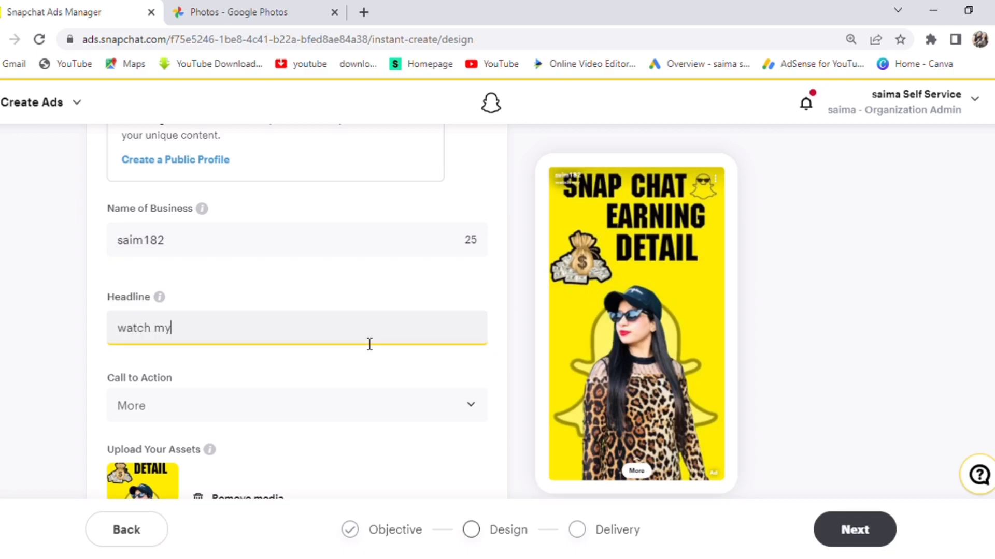
type(" snap chat")
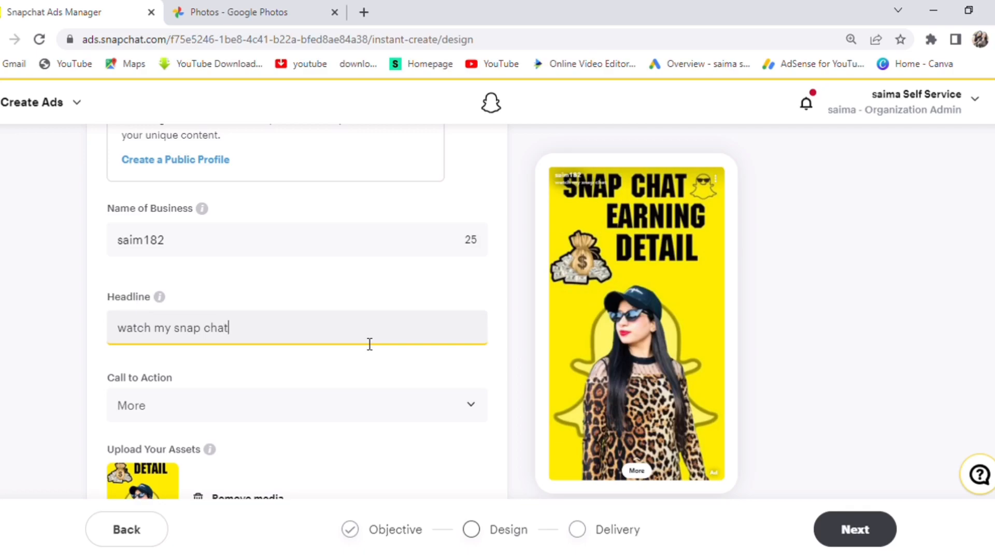
type(" earning")
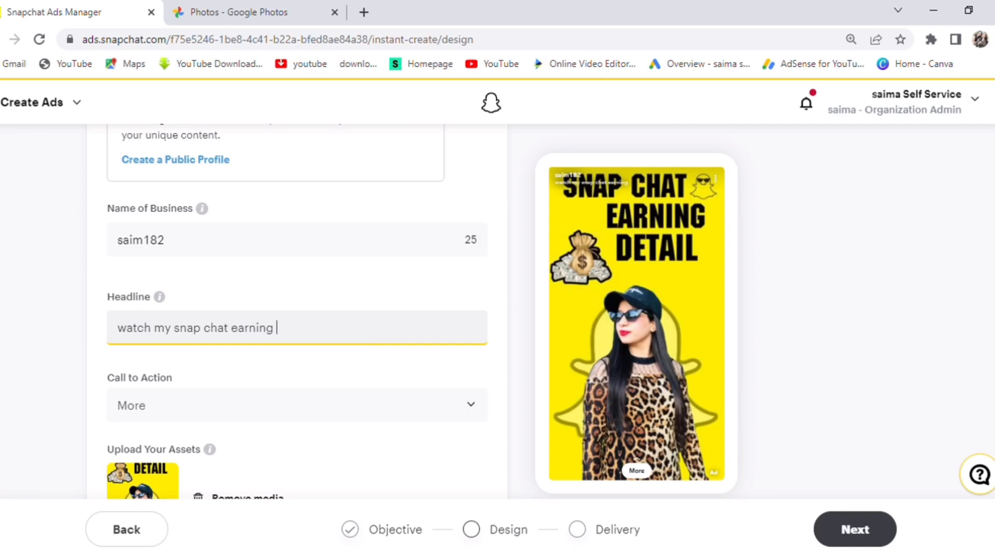
scroll(962, 190, "up", 3, "ctrl")
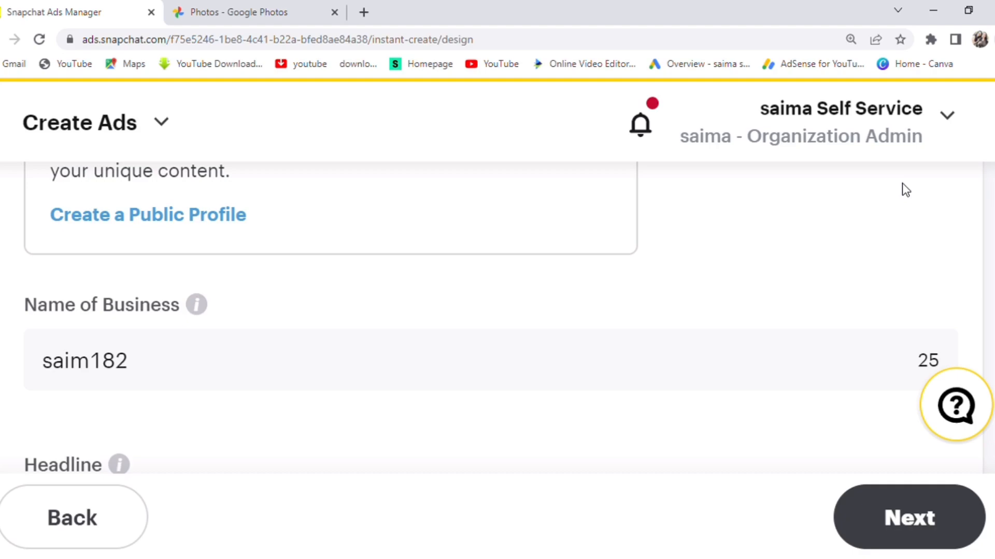
scroll(904, 188, "down", 2, "ctrl")
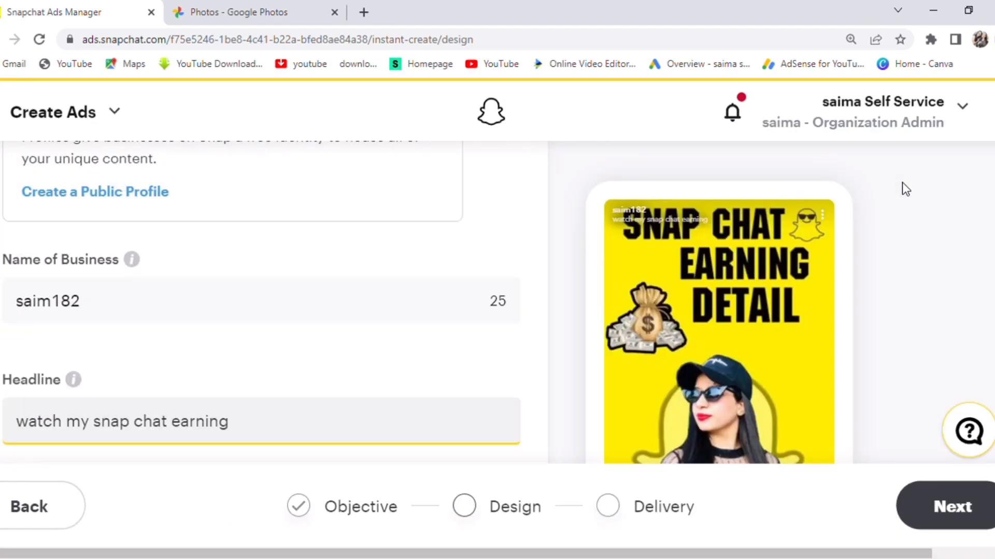
scroll(903, 182, "down", 1, "ctrl")
left_click(793, 193)
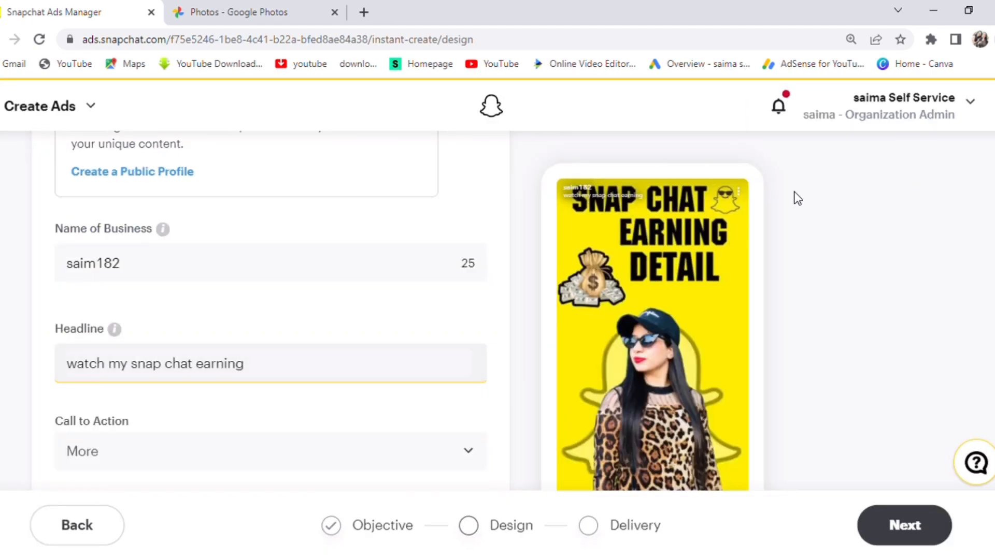
scroll(960, 328, "down", 3)
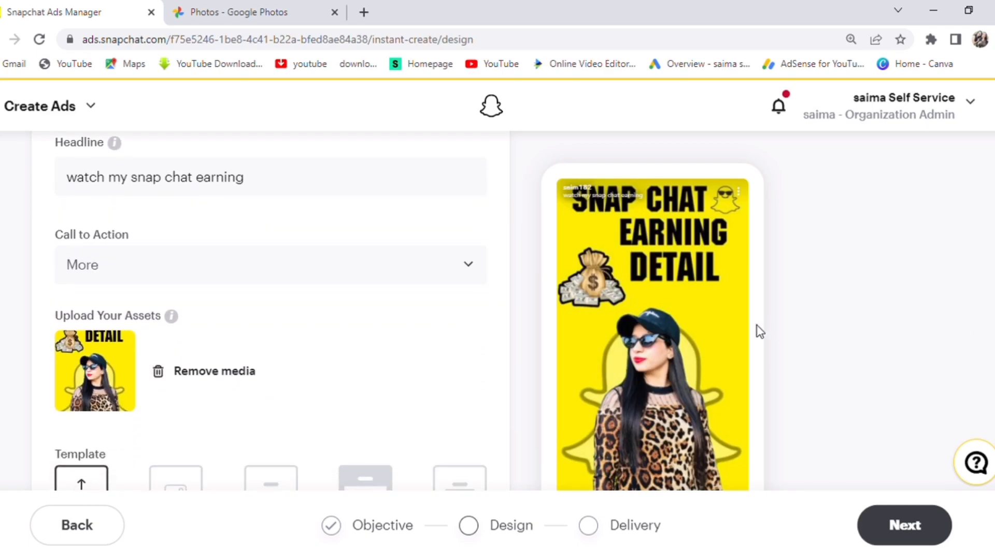
Step: Set the call to action to Watch
left_click(477, 269)
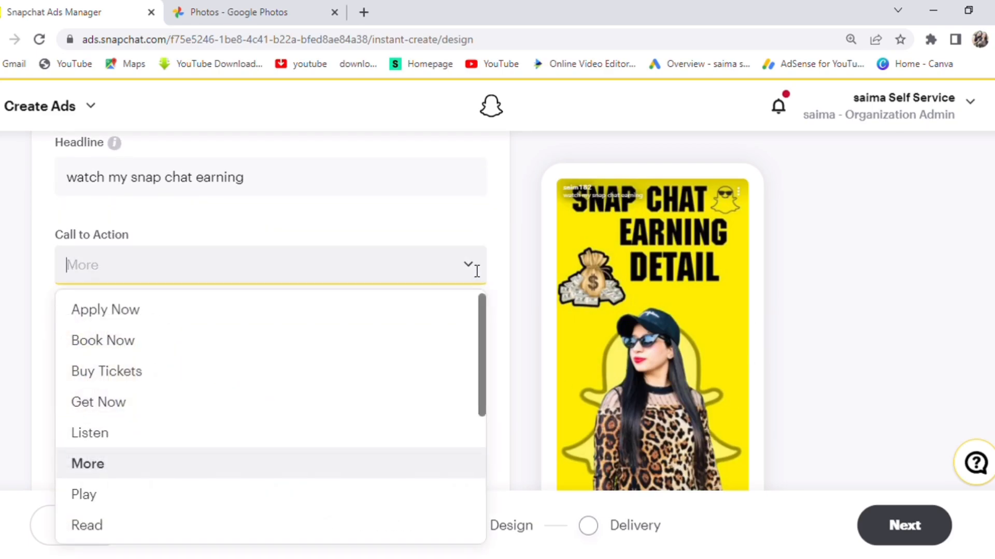
key("Down")
key("Down")
key("Down")
key("Down")
key("Down")
key("Down")
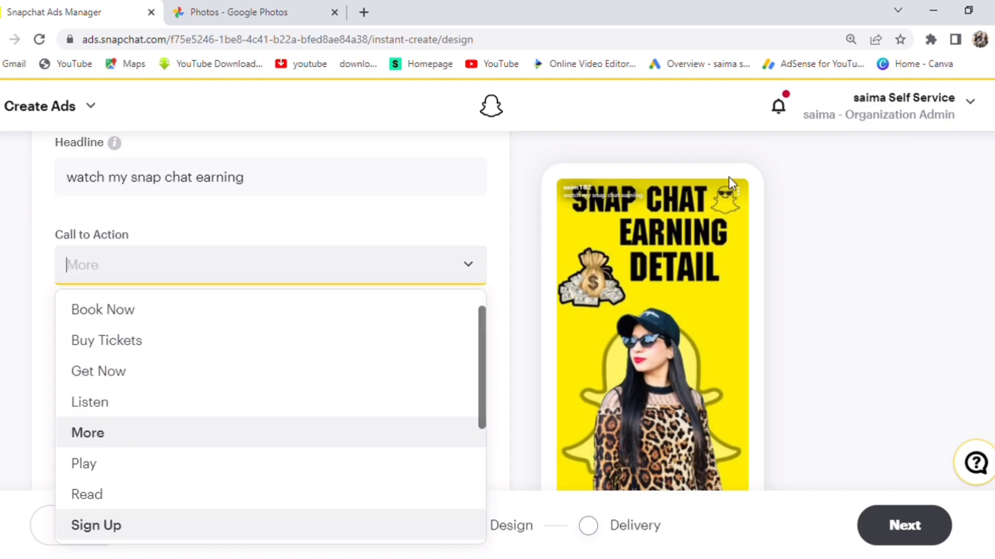
key("Down")
key("Down")
key("Down")
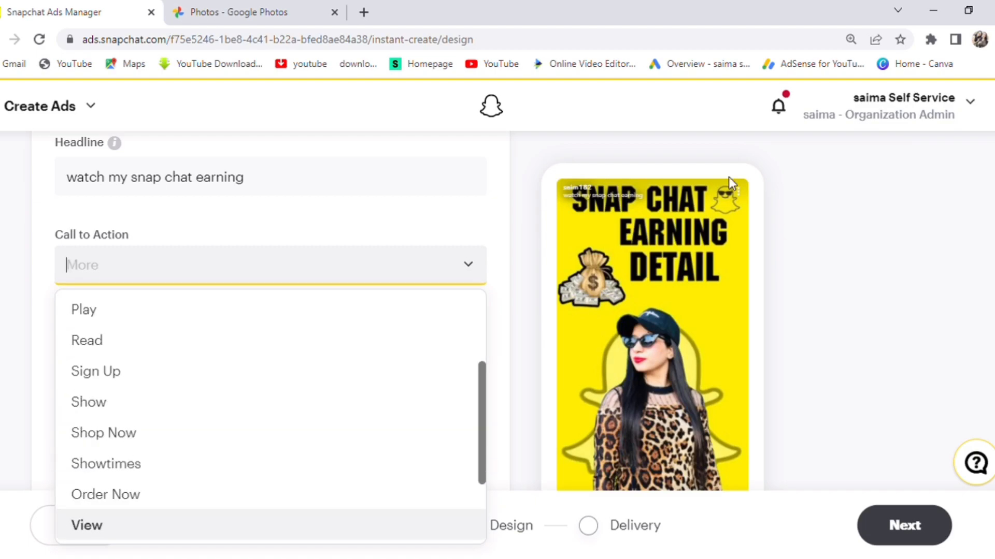
key("Down")
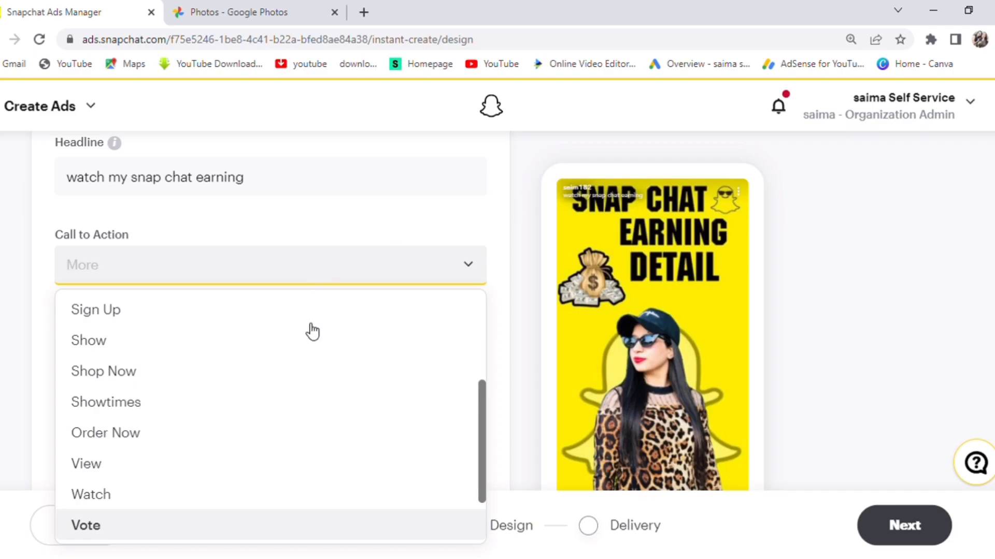
left_click(183, 502)
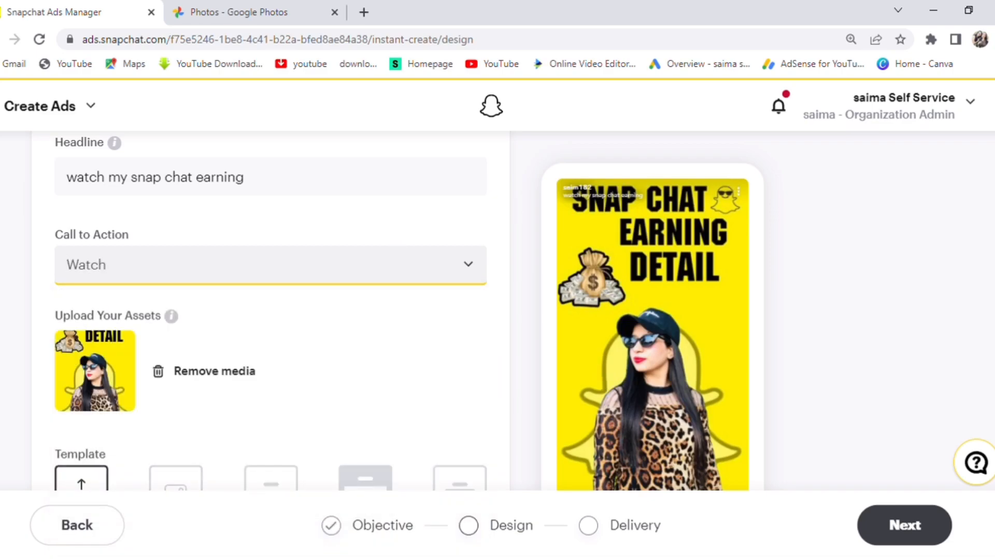
Step: Choose the template framed with top and bottom bars
scroll(270, 311, "down", 3)
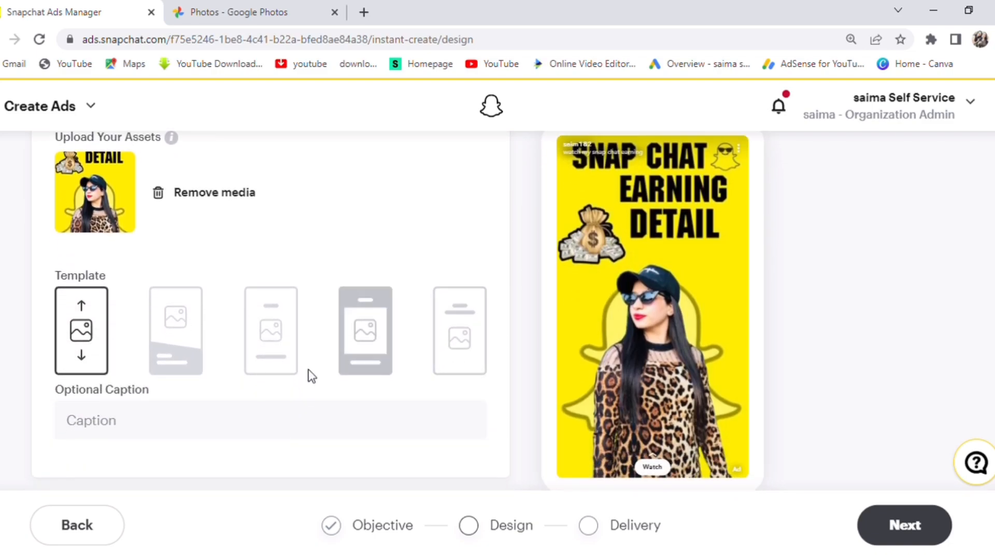
left_click(187, 349)
scroll(281, 349, "up", 1)
left_click(281, 350)
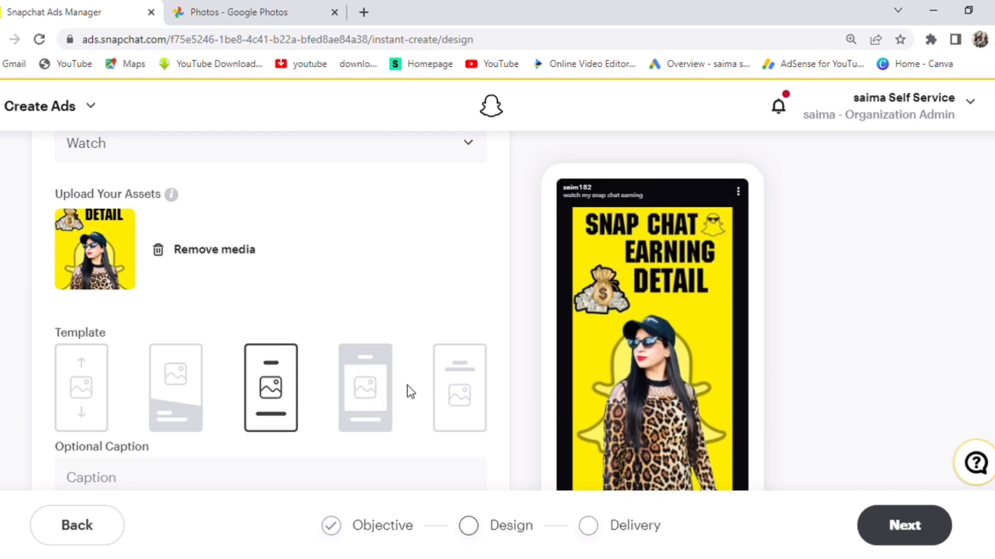
scroll(269, 311, "down", 3)
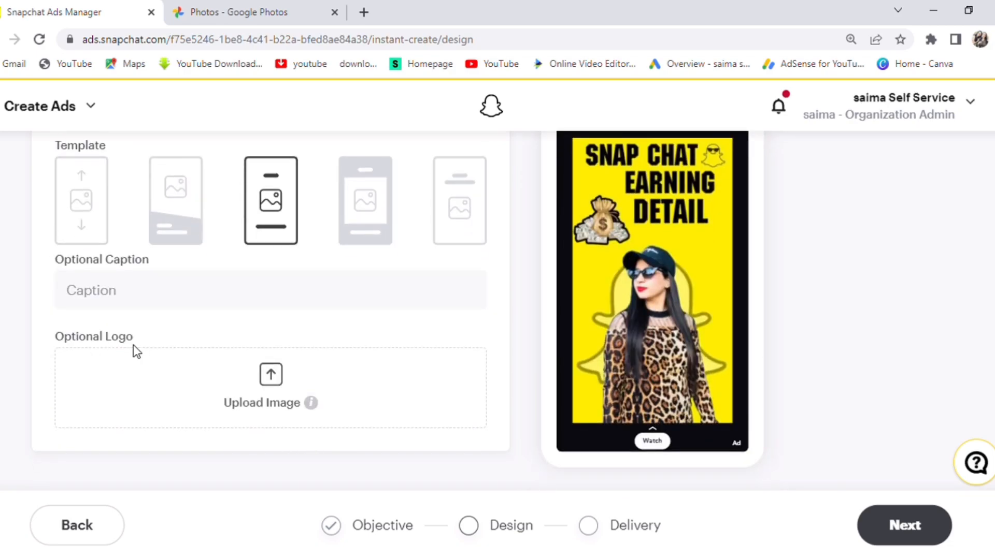
Step: Add a logo image, remove it again, and continue to the Delivery step
left_click(283, 383)
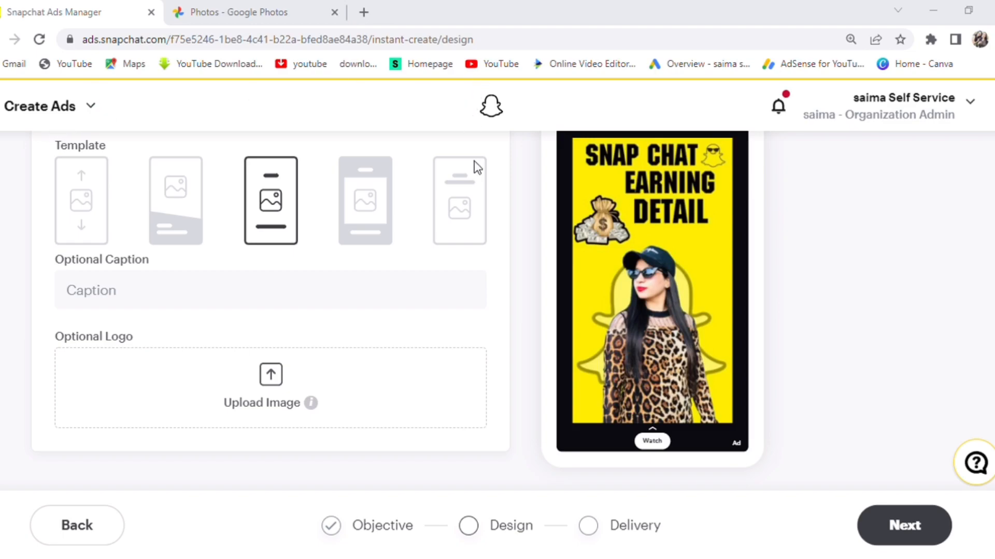
left_click(366, 363)
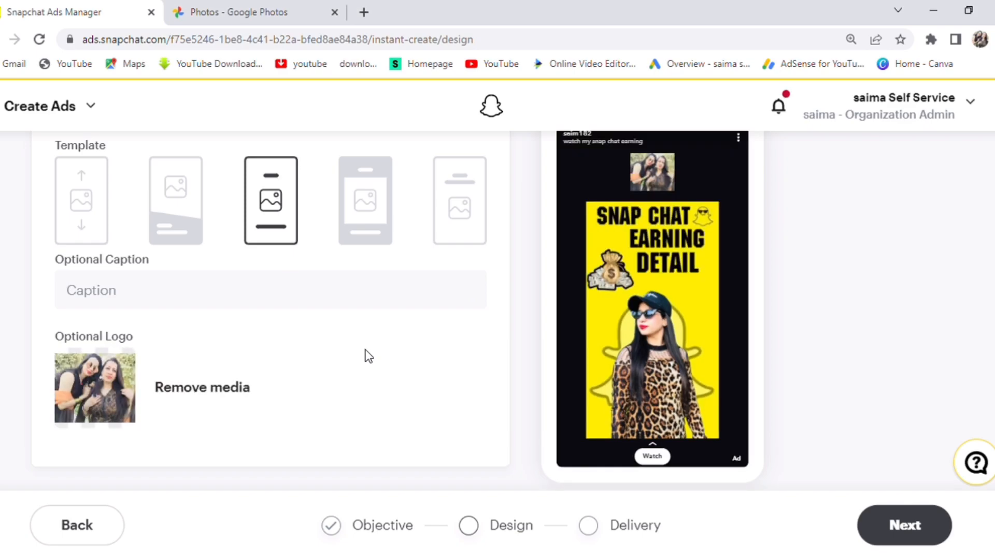
left_click(216, 400)
left_click(911, 539)
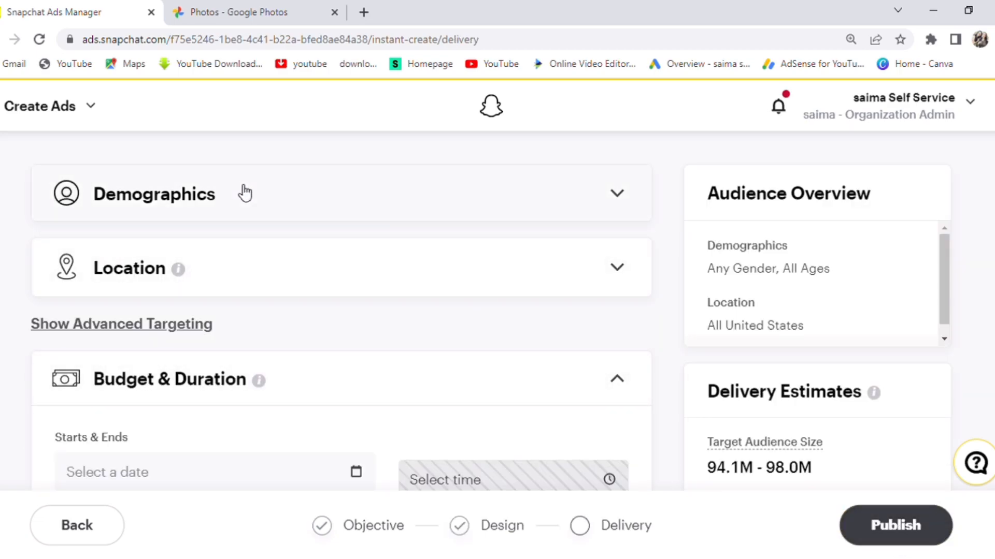
Step: Limit the audience demographics to ages 16 to 40
left_click(623, 207)
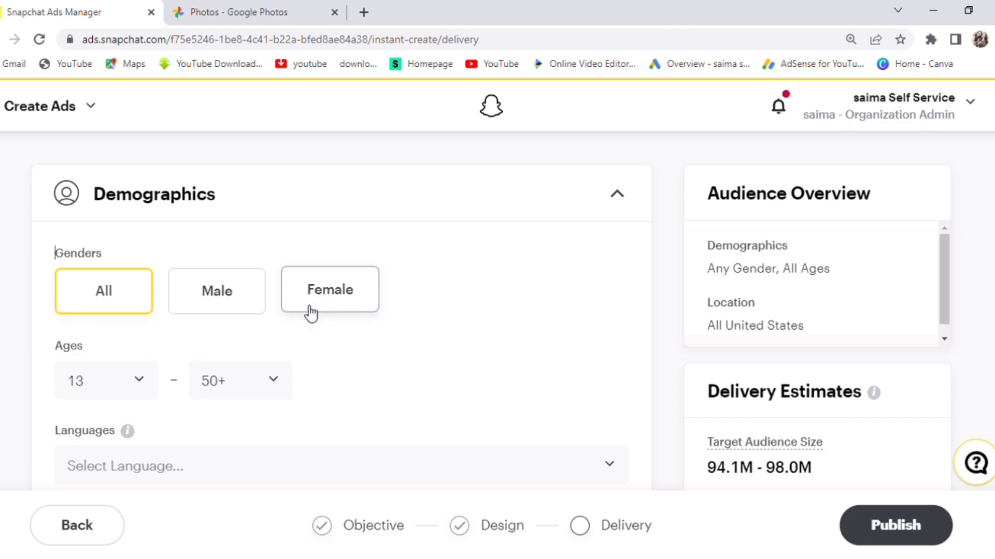
left_click(150, 386)
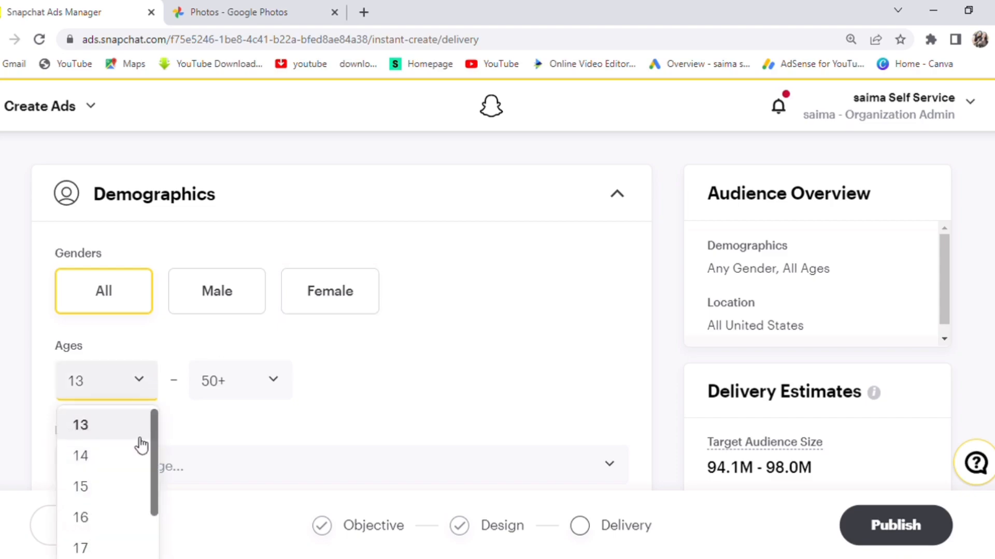
left_click(110, 518)
left_click(279, 393)
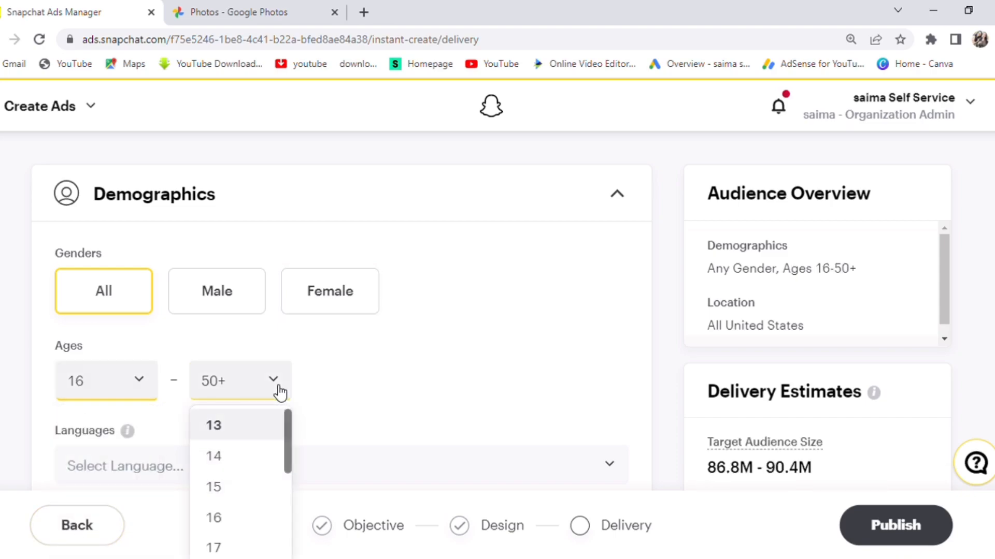
key("Down")
key("Down")
key("Down")
key("Down")
key("Down")
key("Down")
key("Down")
key("Down")
key("Down")
key("Down")
key("Down")
key("Down")
key("Down")
key("Down")
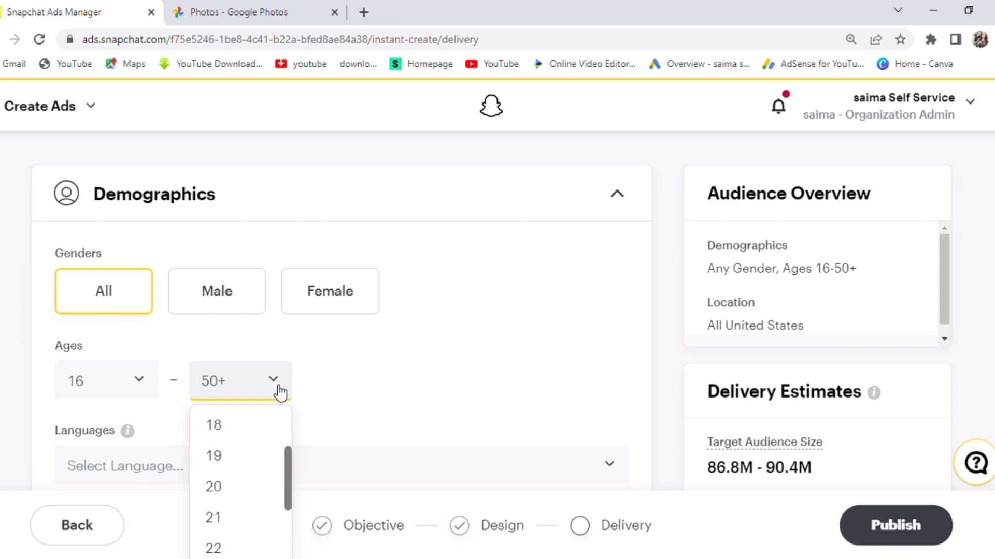
key("Down")
key("Down")
key("Down")
key("Down")
key("Down")
key("Down")
key("Down")
key("Down")
key("Down")
key("Down")
key("Down")
key("Down")
key("Down")
key("Down")
key("Down")
key("Down")
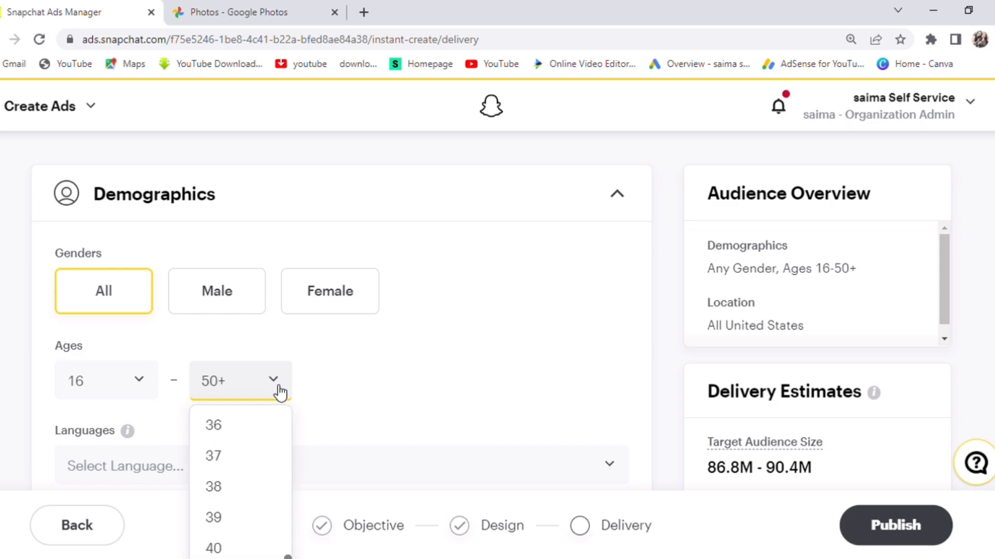
left_click(248, 549)
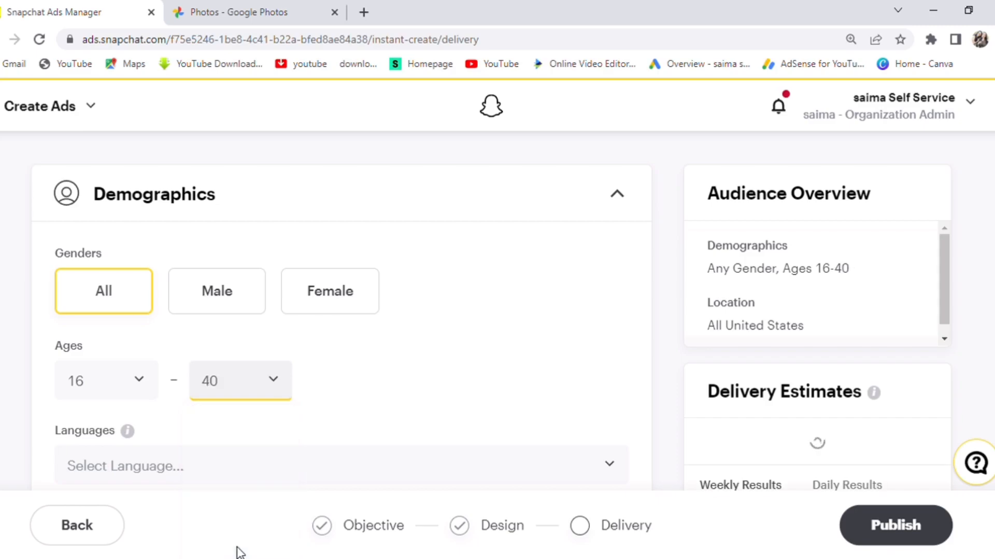
Step: Search languages for 'urd' and 'hindi', leaving the language list without any selection
scroll(608, 289, "down", 3)
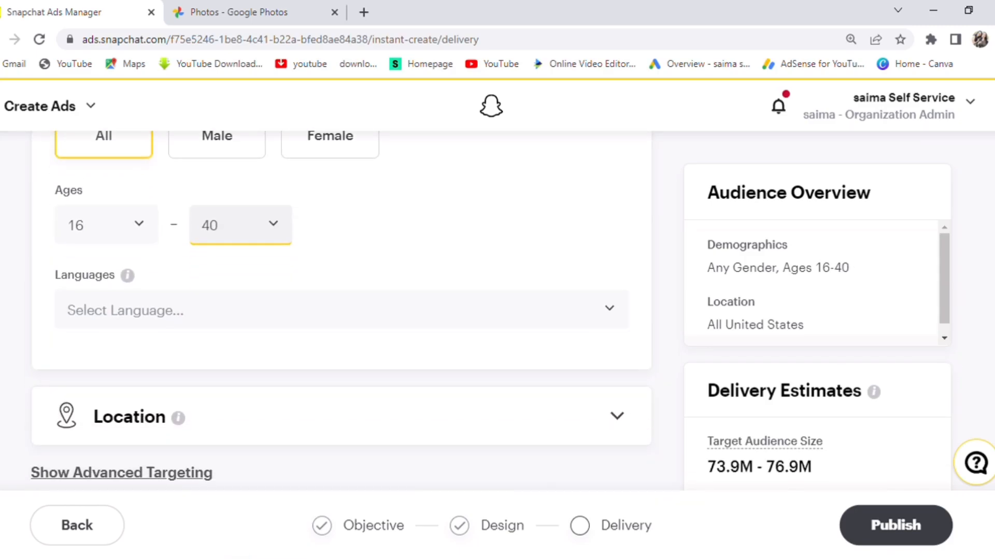
left_click(615, 299)
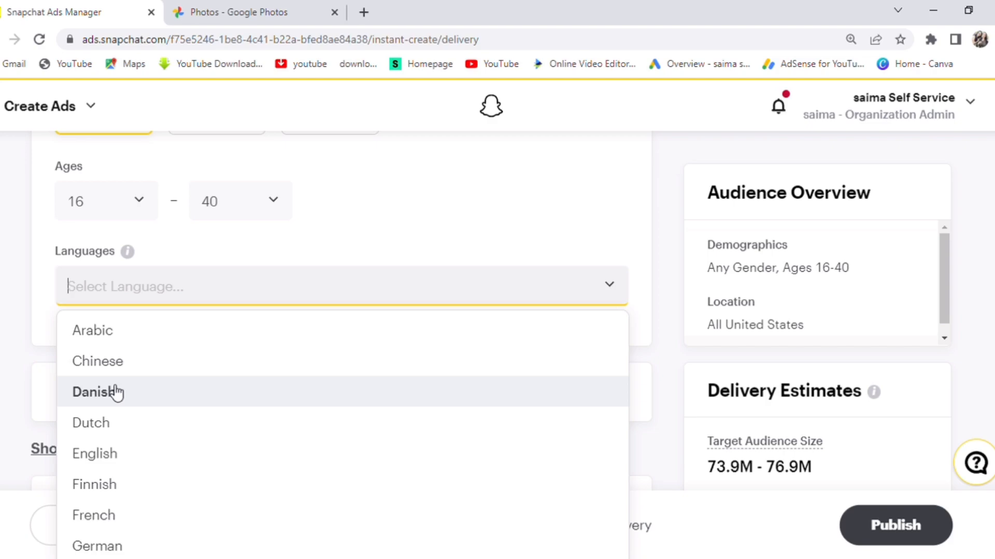
type("urd")
key("BackSpace")
key("BackSpace")
key("BackSpace")
type("hindi")
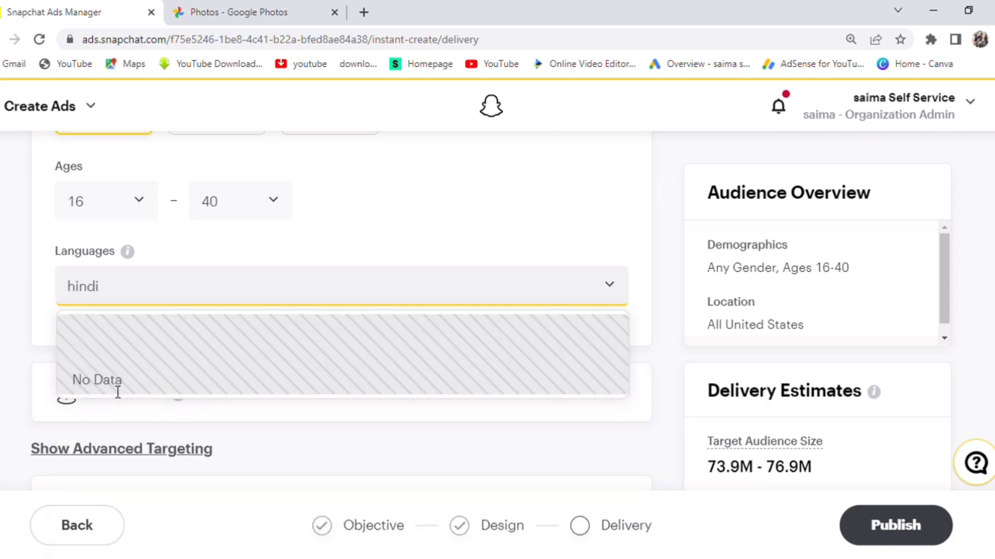
key("BackSpace")
key("BackSpace")
key("BackSpace")
key("BackSpace")
key("BackSpace")
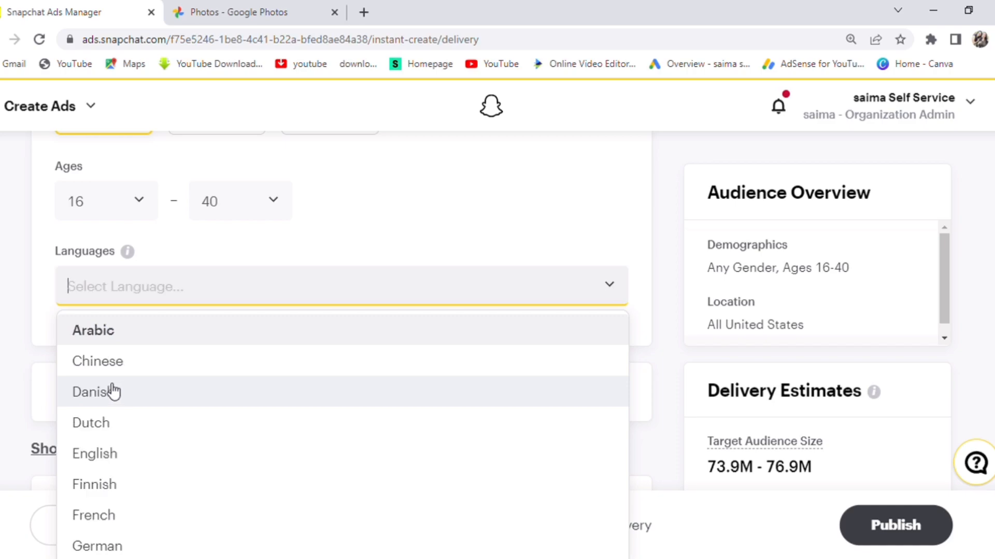
left_click(20, 369)
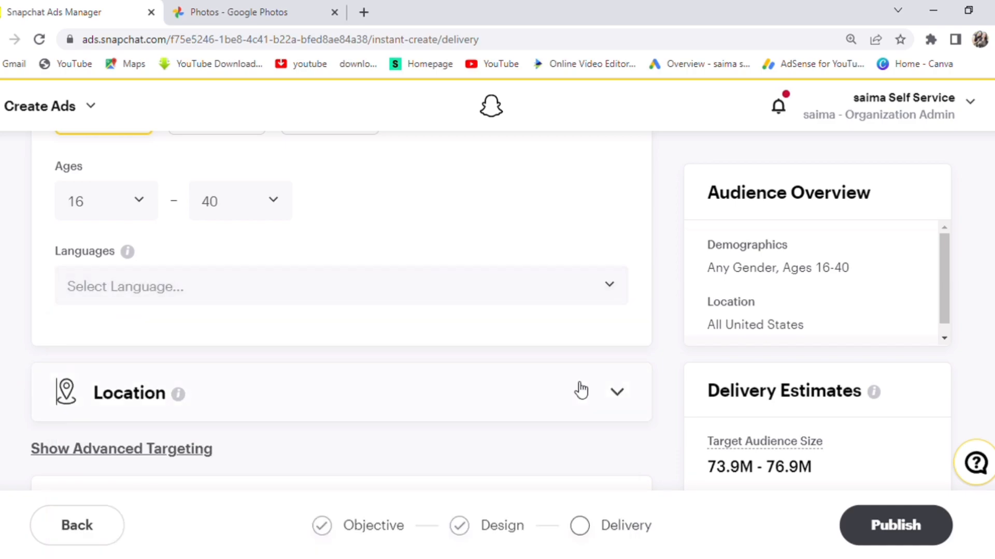
Step: Add Pakistan, Asia and India, Asia as target locations alongside the United States
scroll(622, 393, "down", 2)
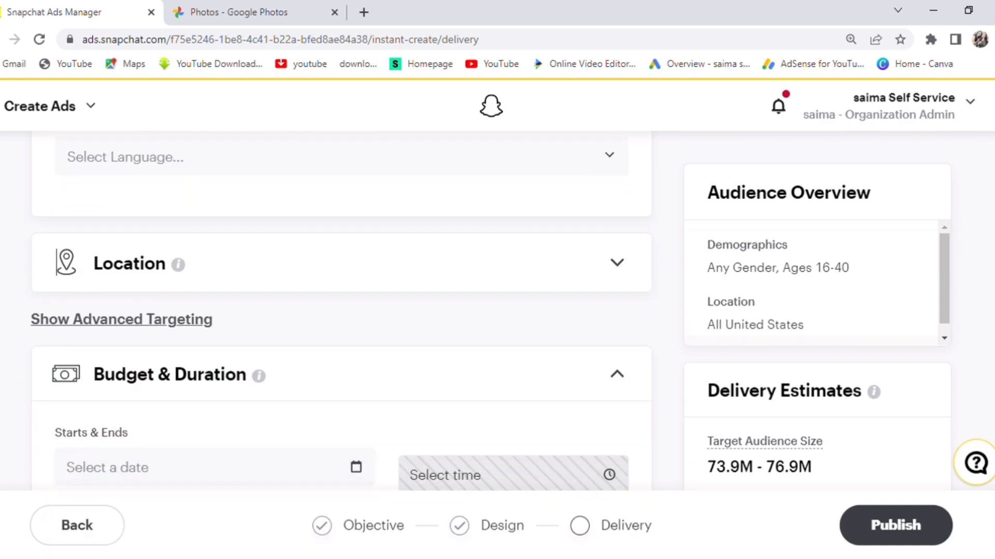
left_click(625, 263)
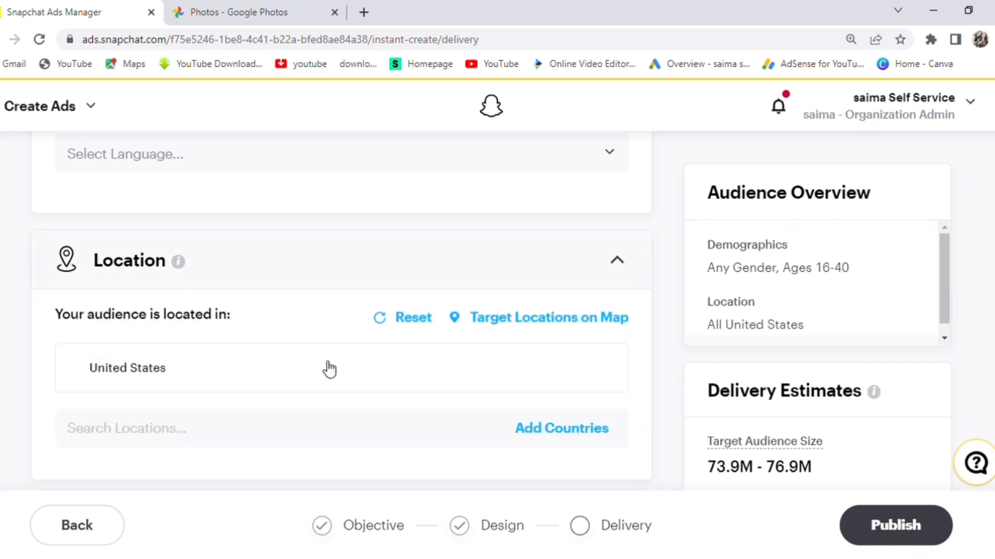
left_click(163, 446)
type("pakistan")
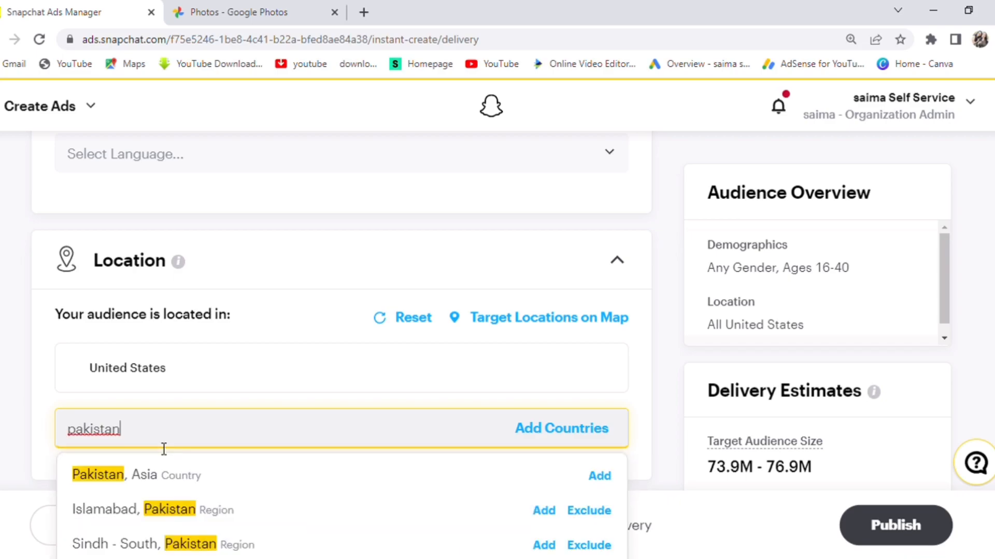
left_click(180, 480)
type("india")
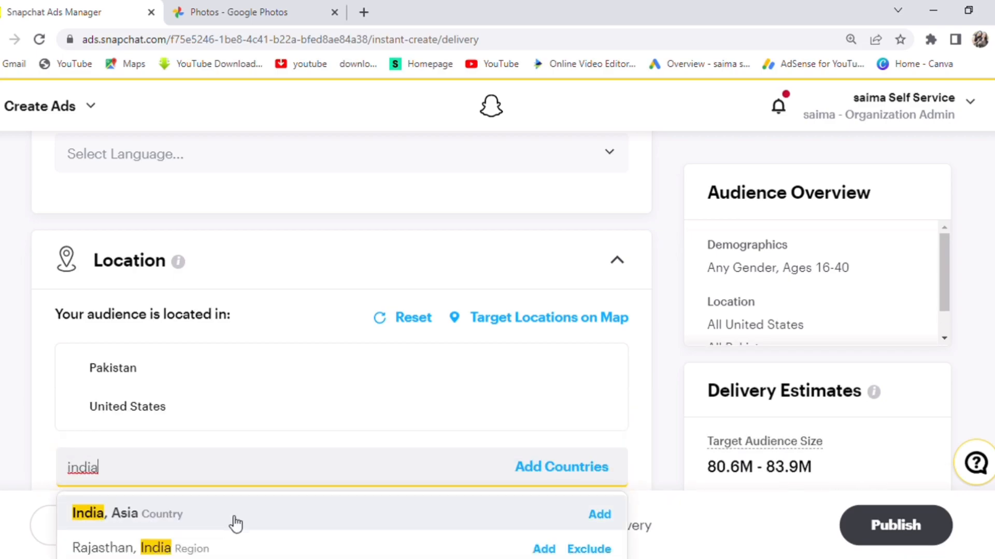
left_click(231, 520)
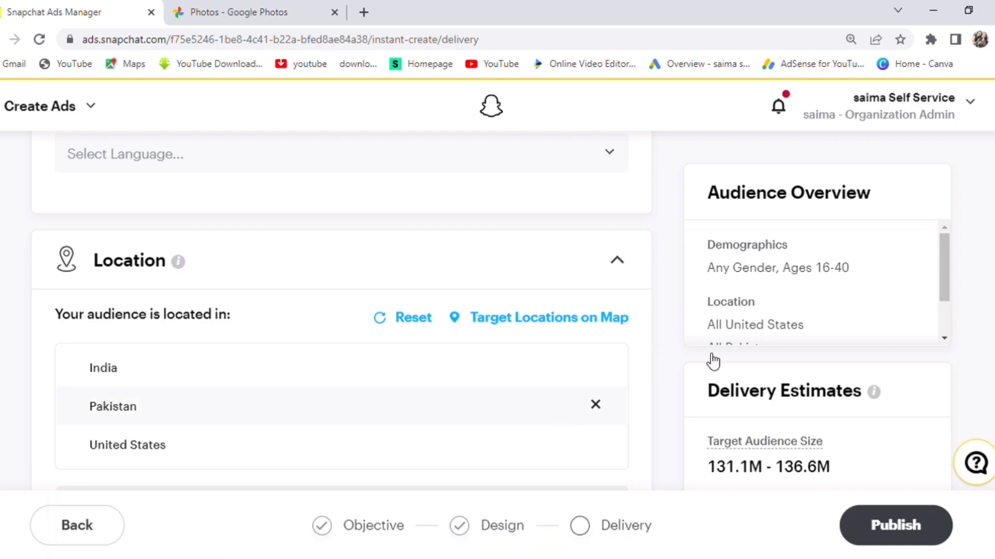
scroll(342, 311, "down", 4)
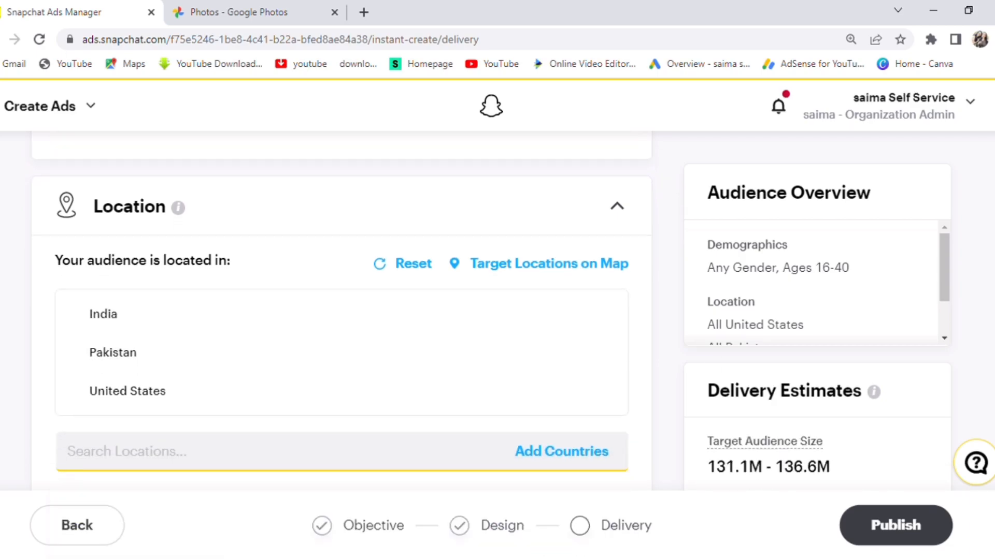
scroll(342, 311, "down", 2)
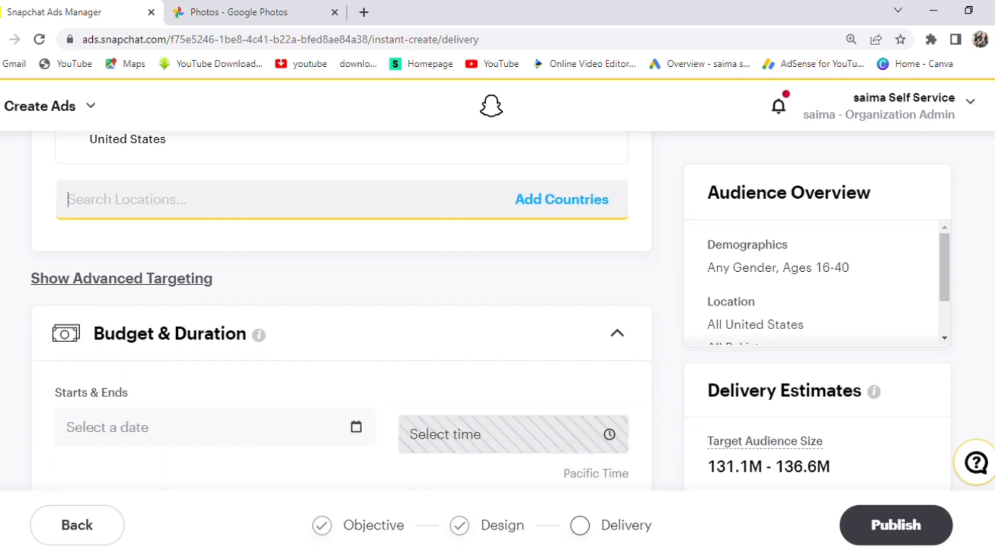
Step: Try the lifestyle category search with 'technoly', closing suggestions without choosing any
scroll(342, 311, "down", 2)
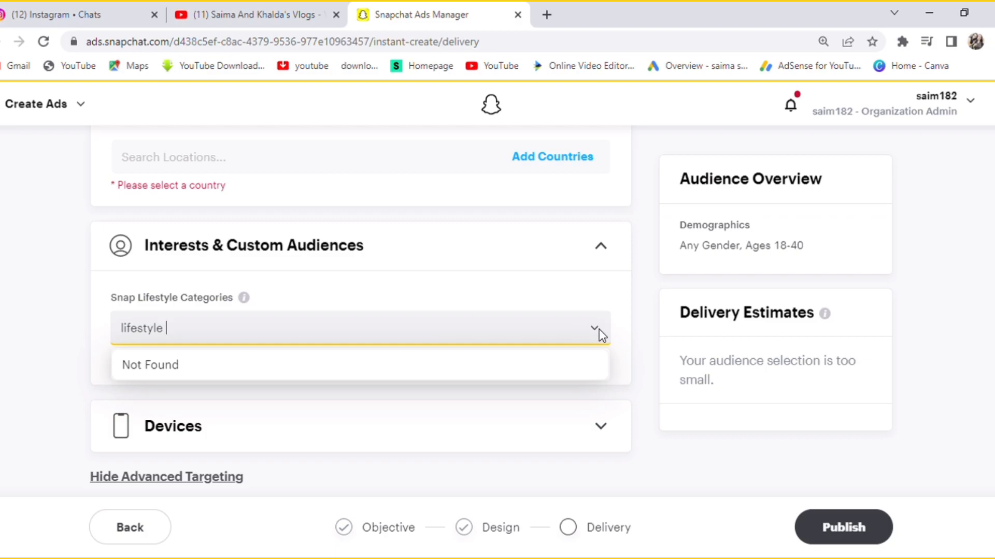
left_click(72, 331)
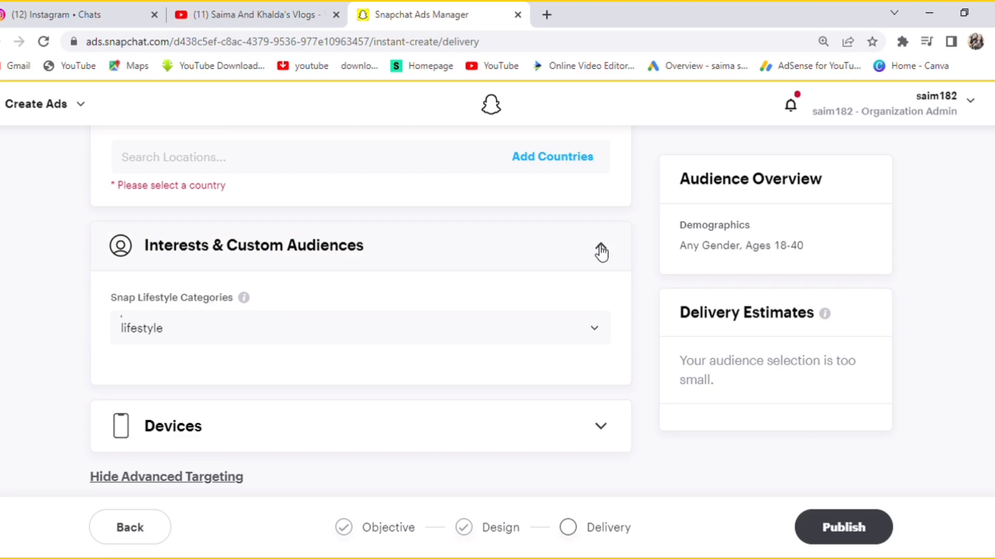
left_click(595, 331)
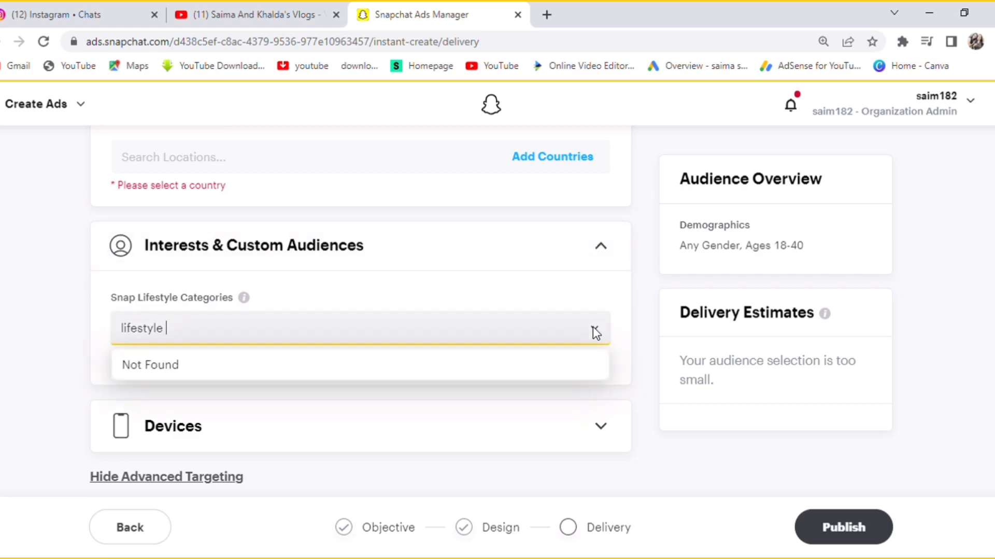
key("BackSpace")
key("BackSpace")
key("BackSpace")
key("BackSpace")
key("BackSpace")
key("BackSpace")
key("BackSpace")
key("BackSpace")
key("BackSpace")
type("technoly")
left_click(638, 397)
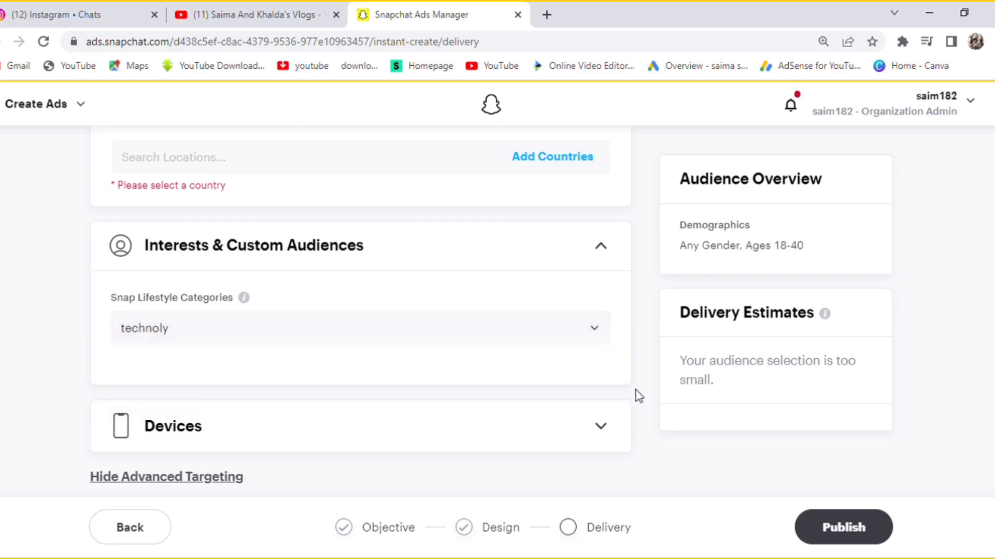
Step: Browse device makes without selecting any, then hide advanced targeting
left_click(602, 247)
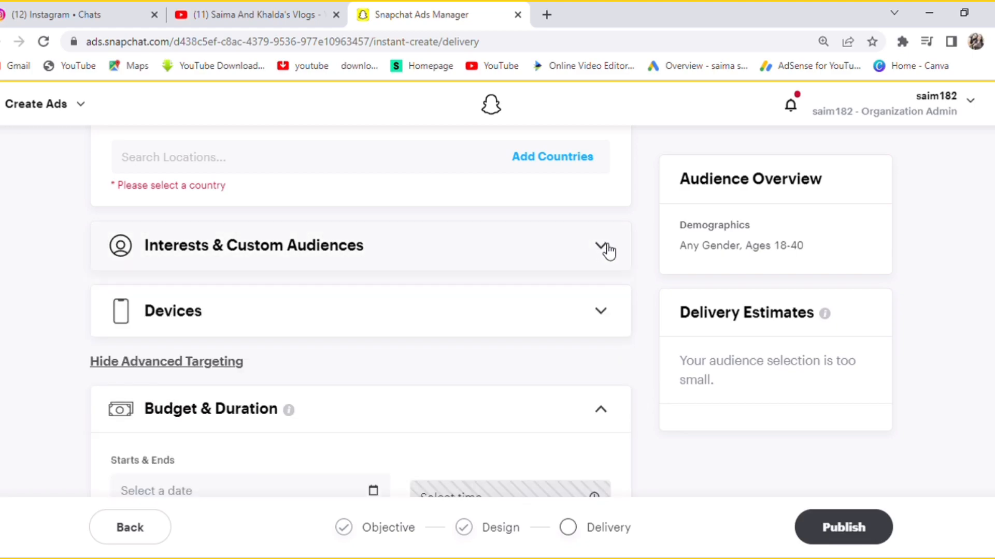
left_click(600, 311)
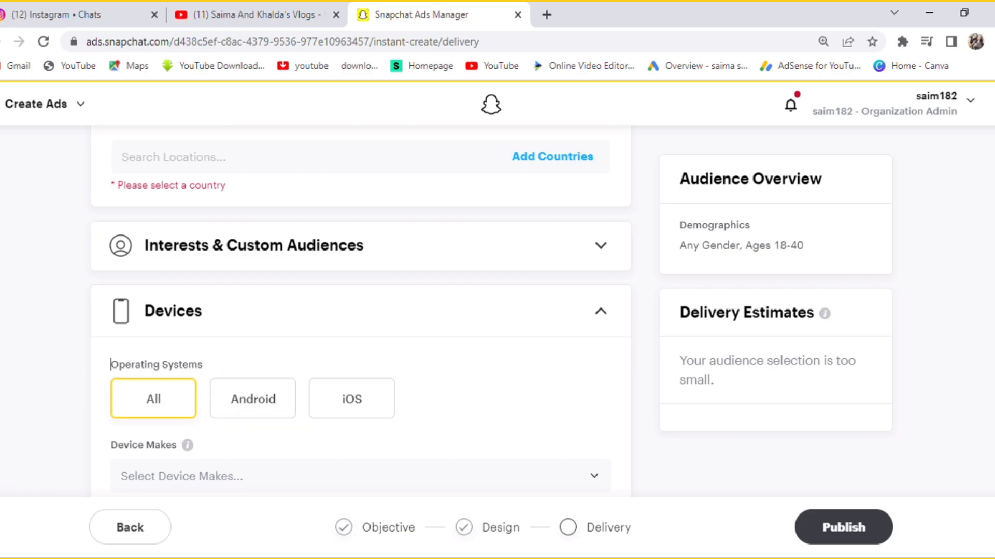
scroll(552, 399, "down", 5)
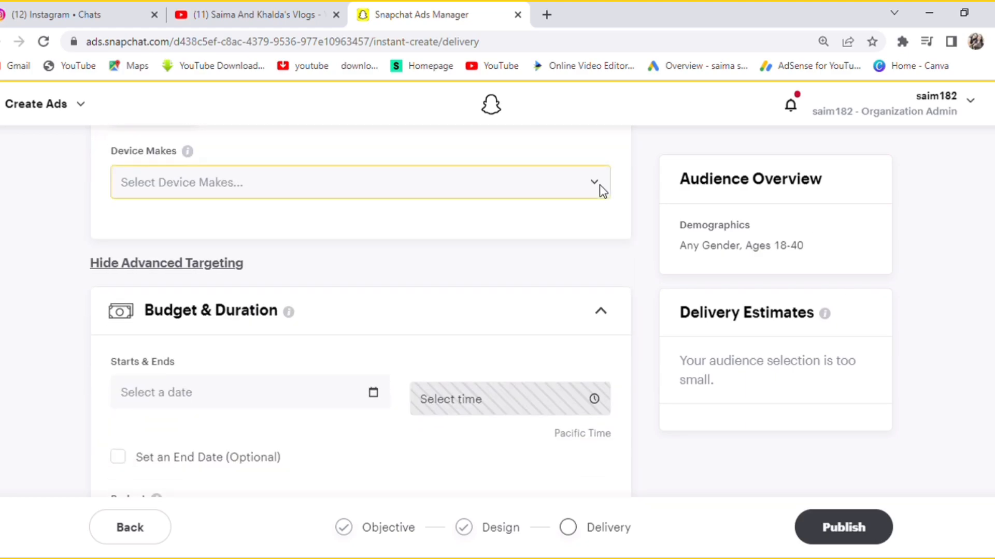
left_click(599, 184)
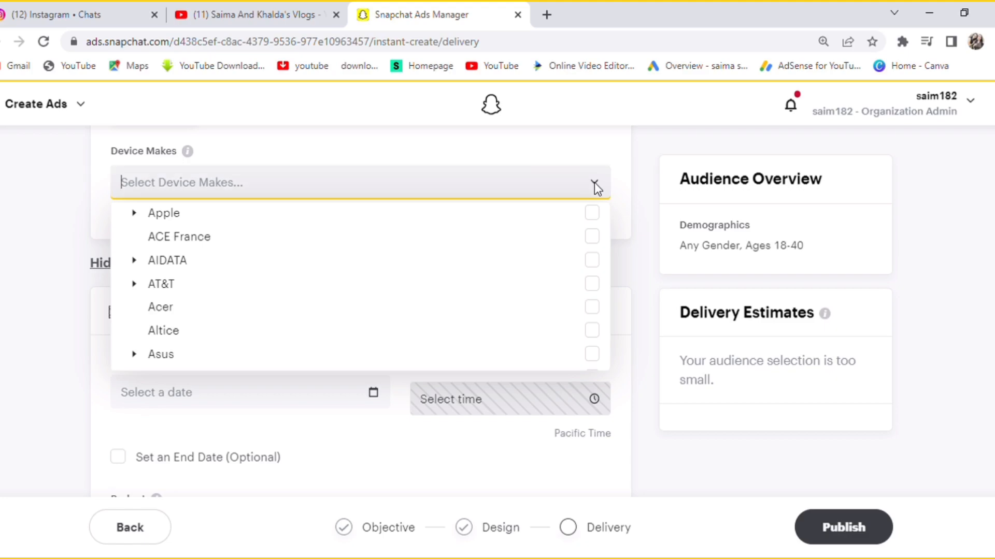
left_click(641, 200)
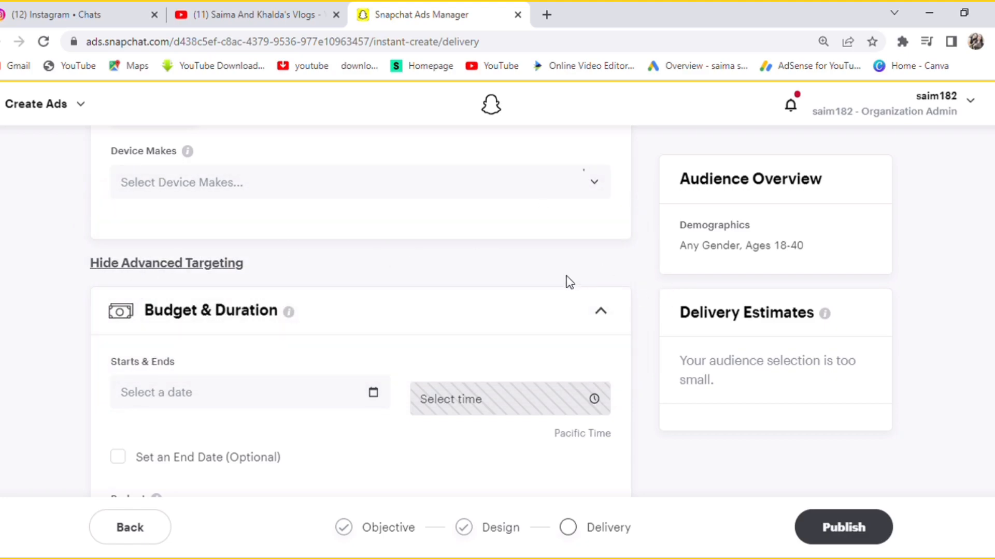
left_click(234, 265)
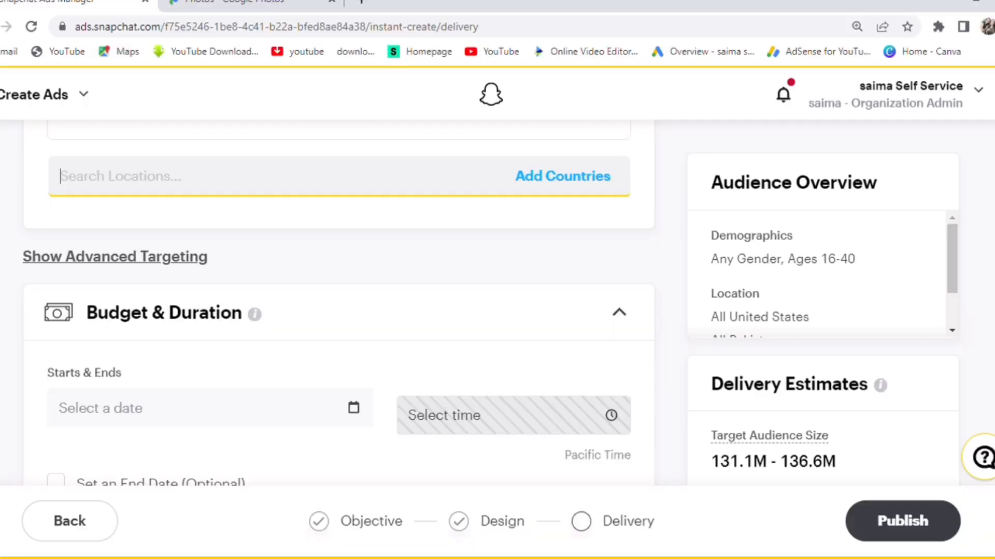
Step: Schedule the ad to start Jun 21, 2022 and end Jun 22, 2022
scroll(337, 306, "down", 1)
left_click(353, 333)
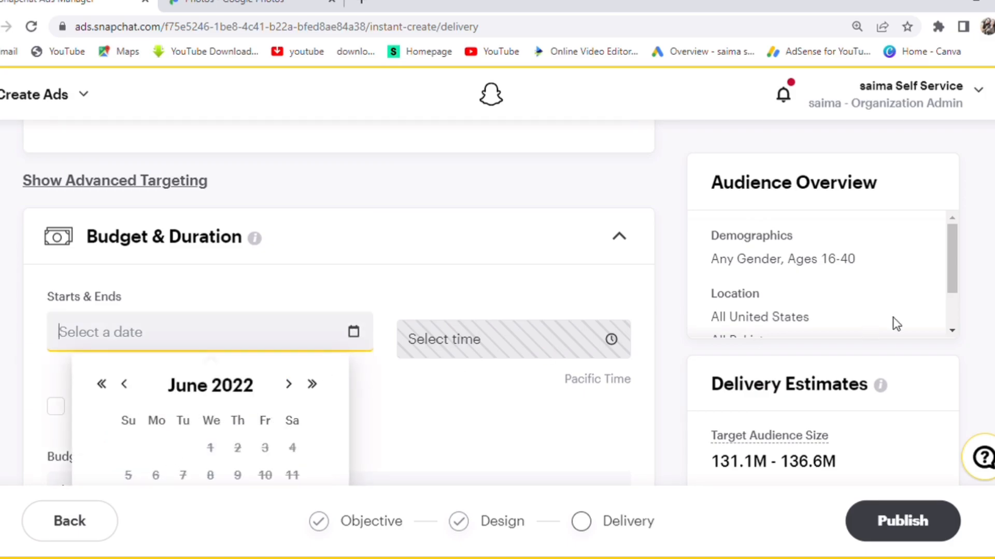
scroll(462, 328, "down", 4)
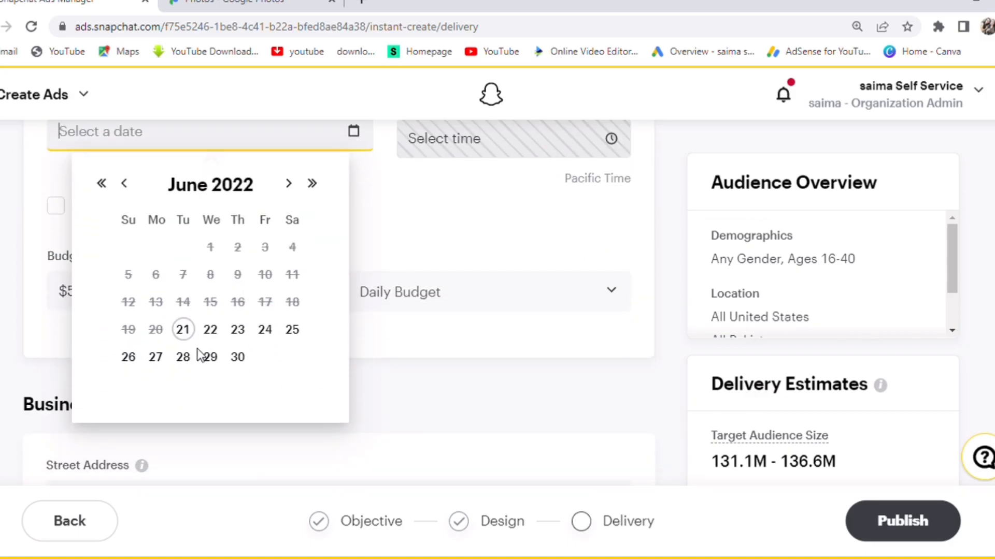
left_click(184, 330)
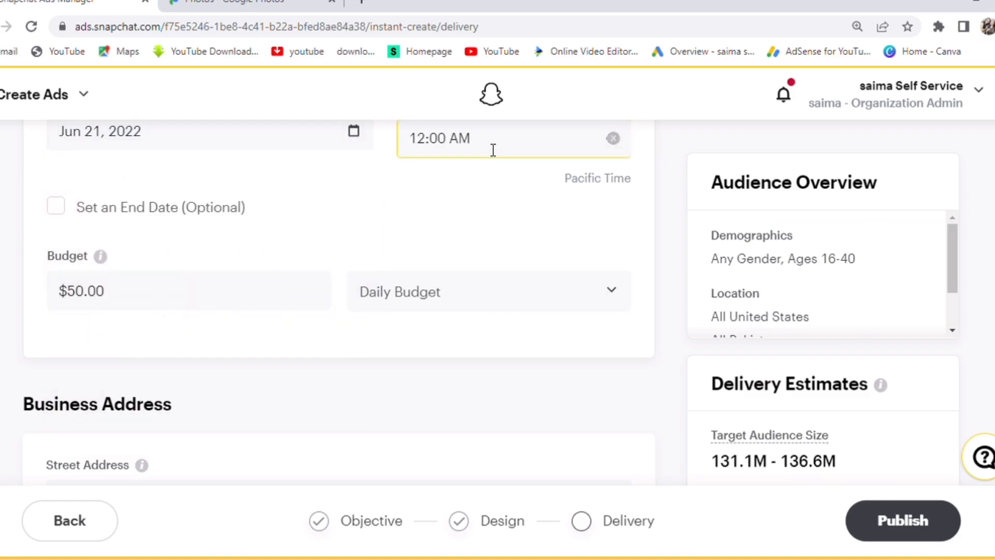
left_click(56, 207)
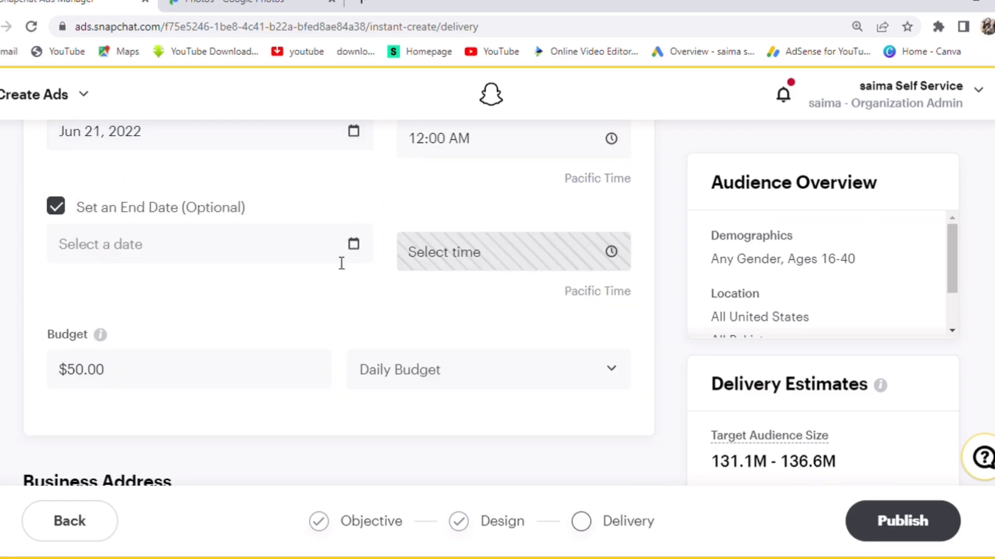
left_click(354, 257)
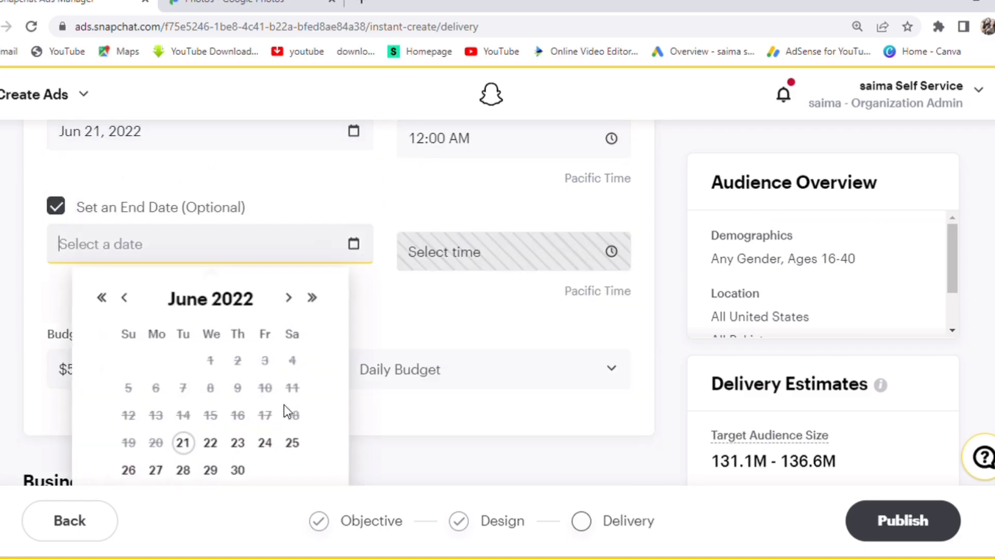
left_click(220, 449)
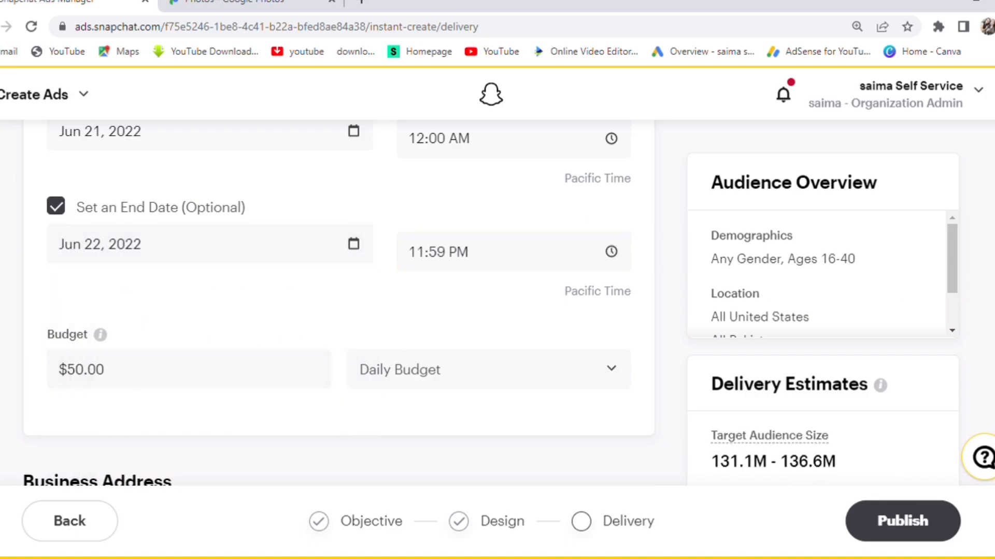
Step: Set a daily budget of $5.00
scroll(339, 300, "down", 2)
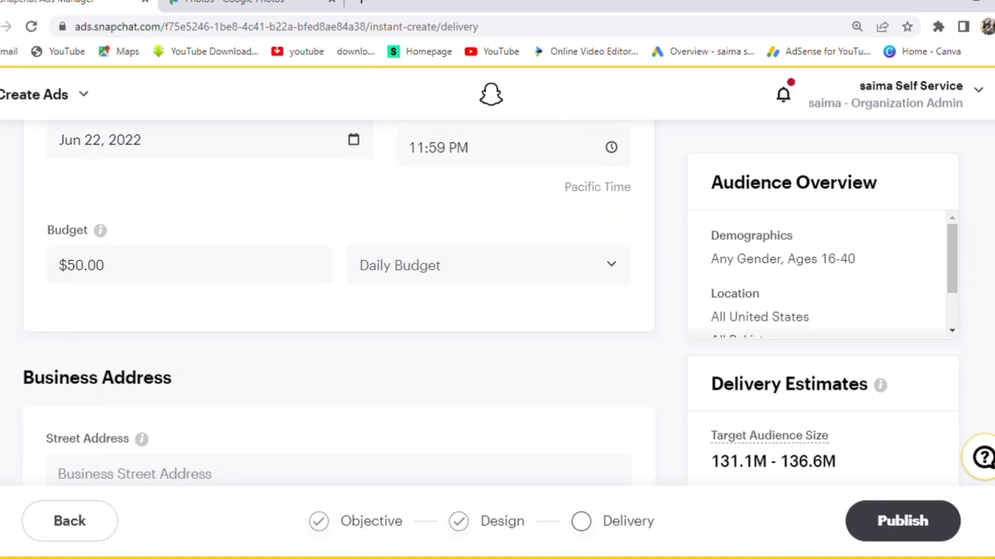
left_click(392, 277)
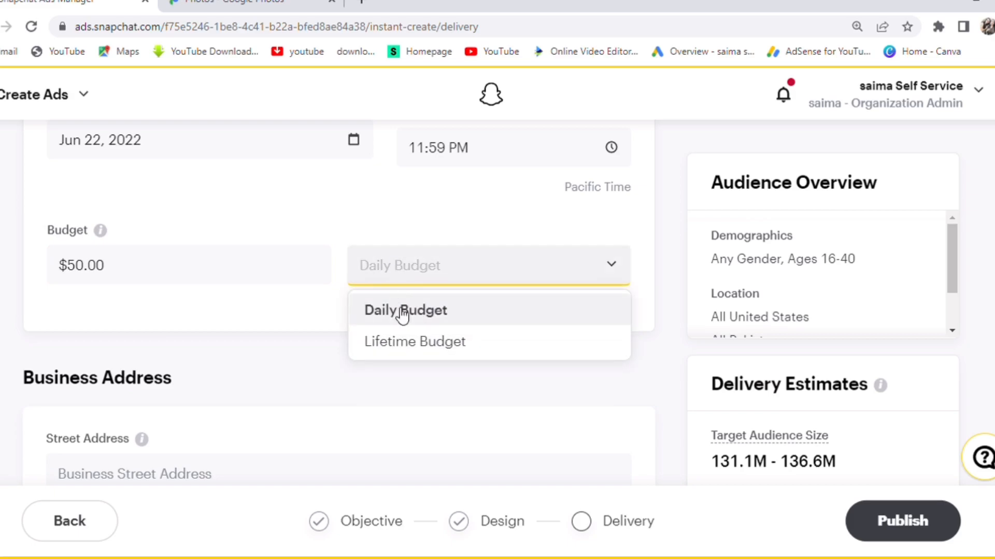
left_click(250, 275)
key("BackSpace")
key("BackSpace")
type("4")
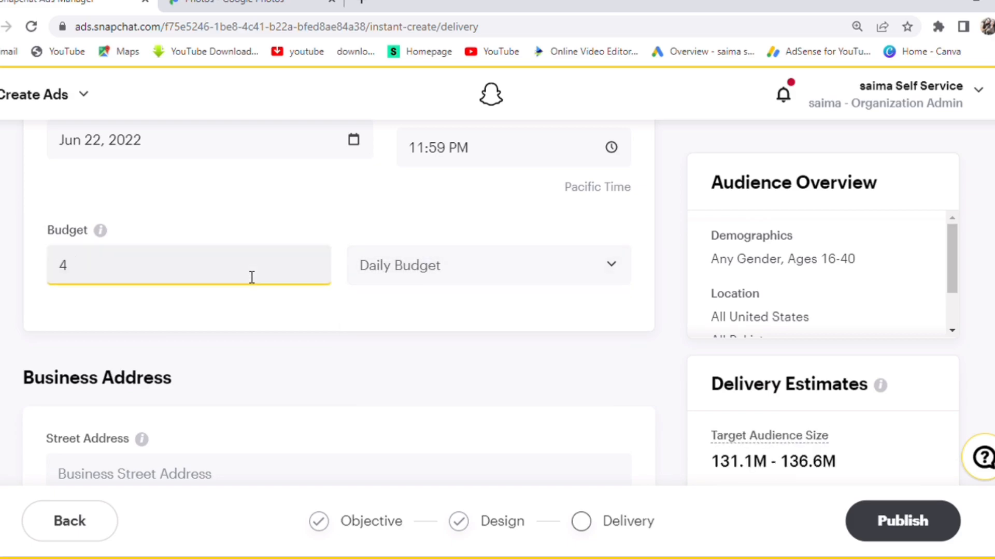
left_click(261, 307)
left_click(134, 276)
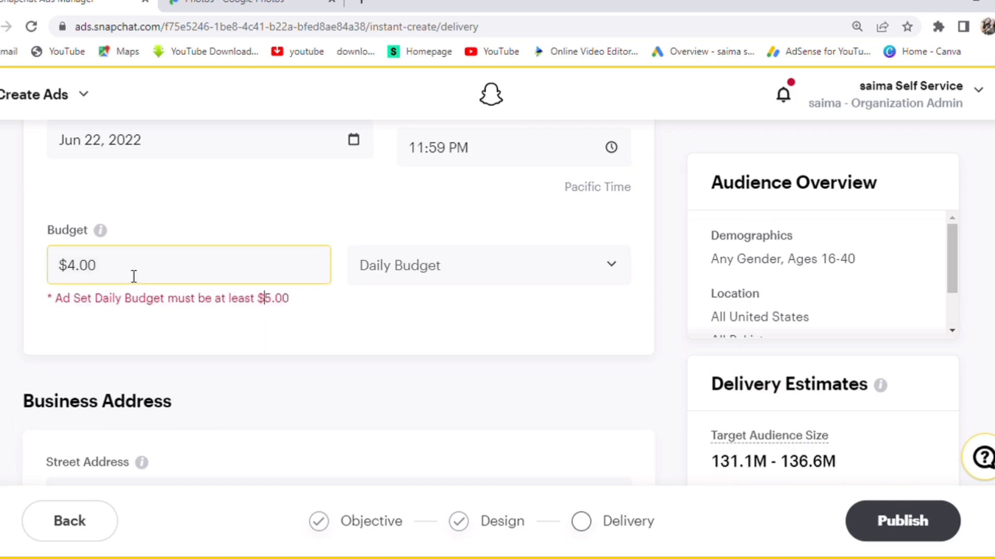
key("BackSpace")
type("5")
left_click(364, 323)
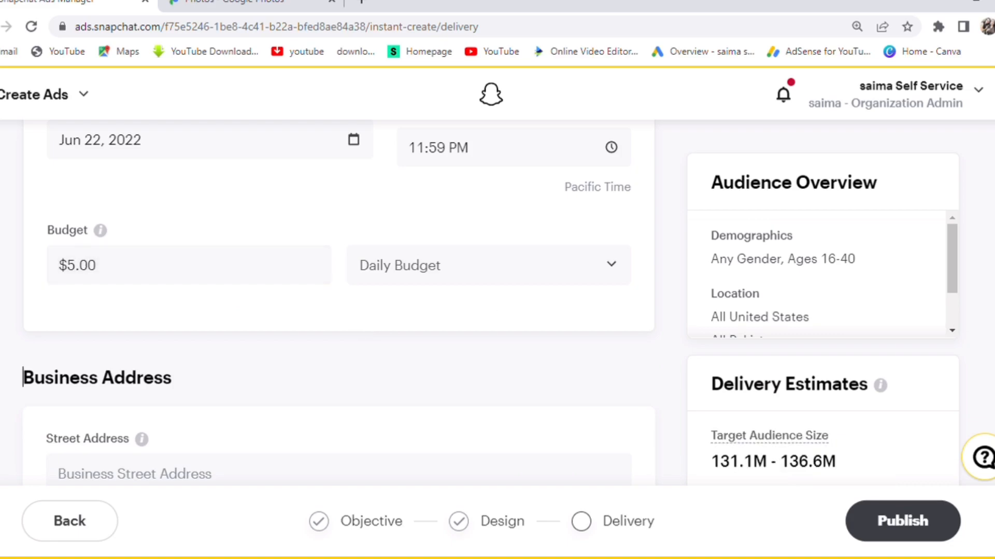
Step: Autofill the business street address, city and zip code, leaving State/Province unselected
scroll(337, 303, "down", 2)
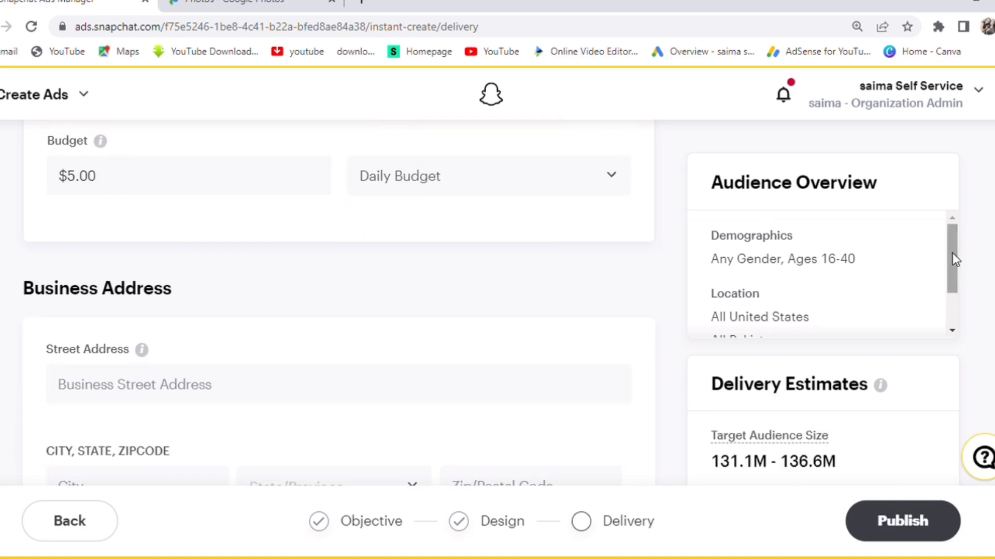
scroll(952, 259, "down", 1)
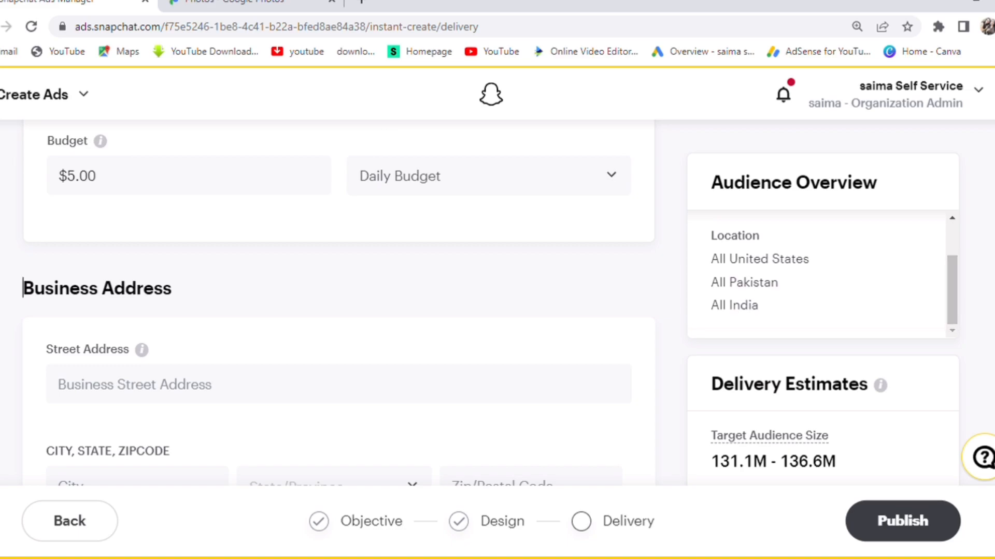
scroll(535, 357, "down", 2)
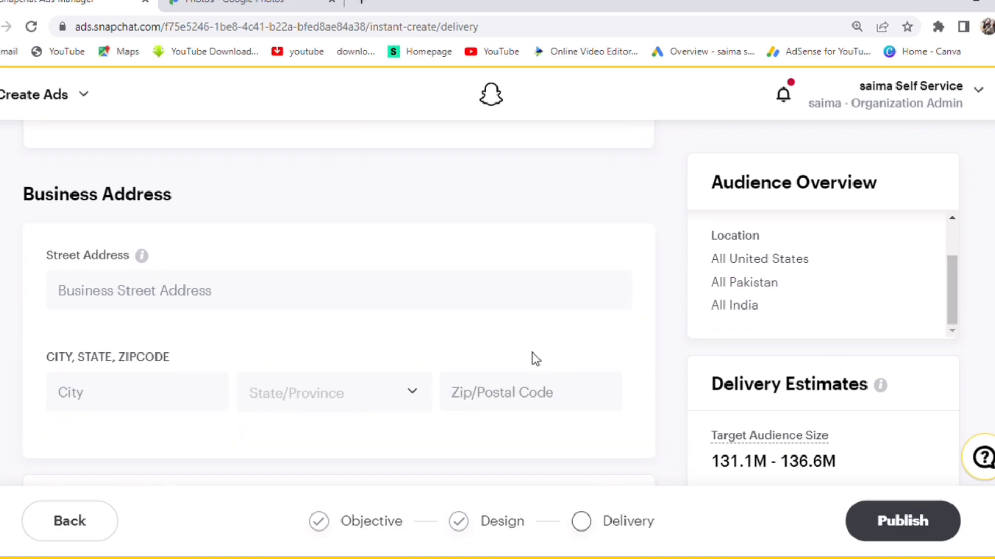
left_click(192, 302)
scroll(338, 305, "down", 2)
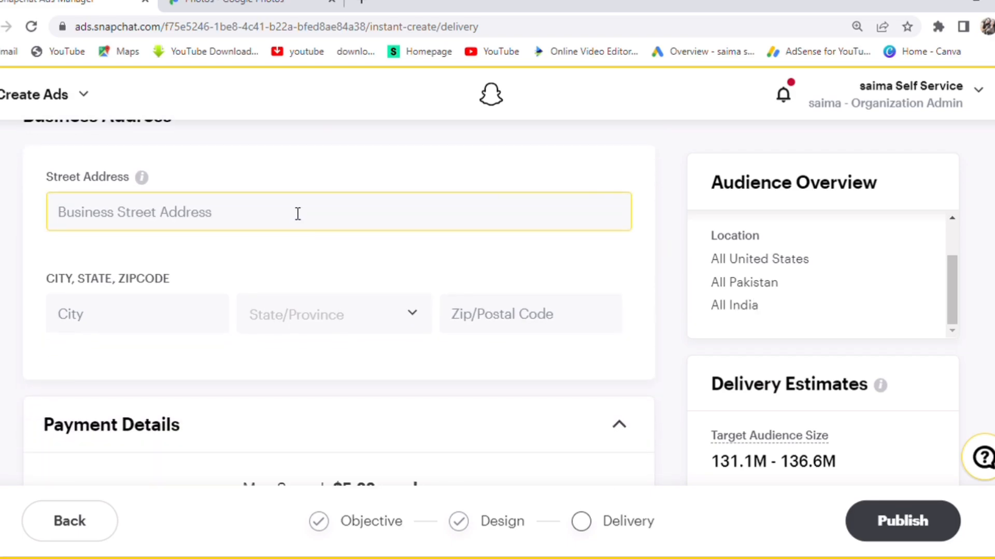
left_click(297, 215)
left_click(264, 250)
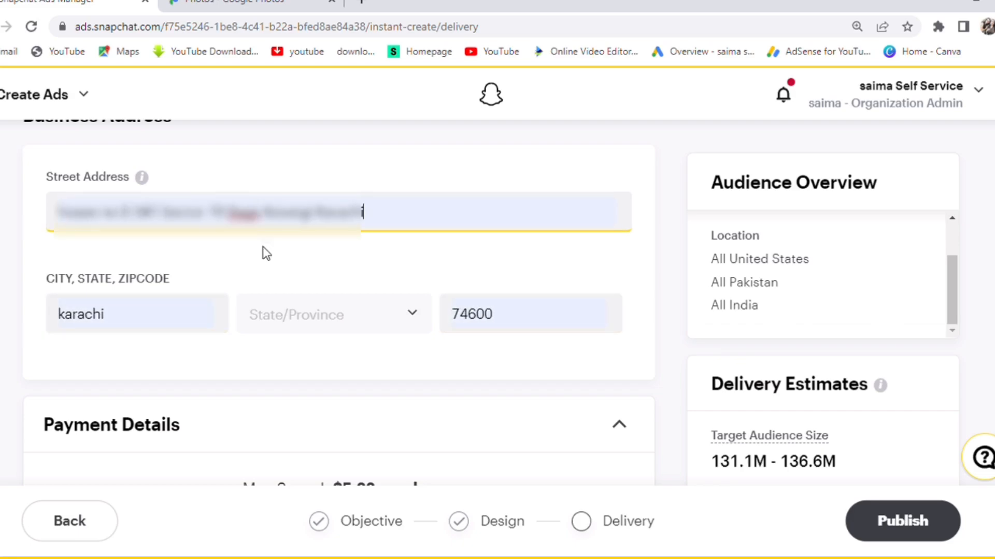
left_click(410, 322)
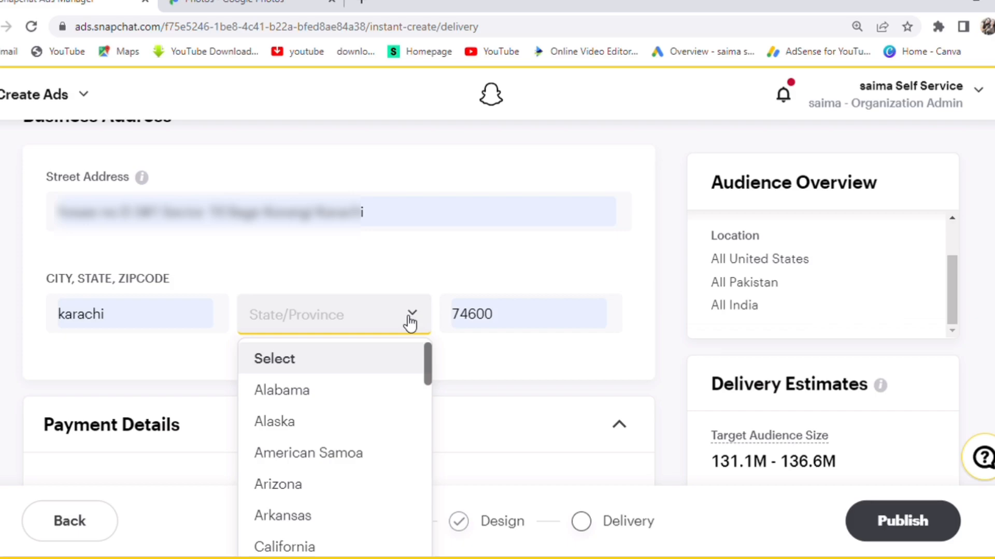
left_click(521, 384)
Step: Enter the credit card number, expiry date, security code and billing zip code
scroll(339, 302, "down", 3)
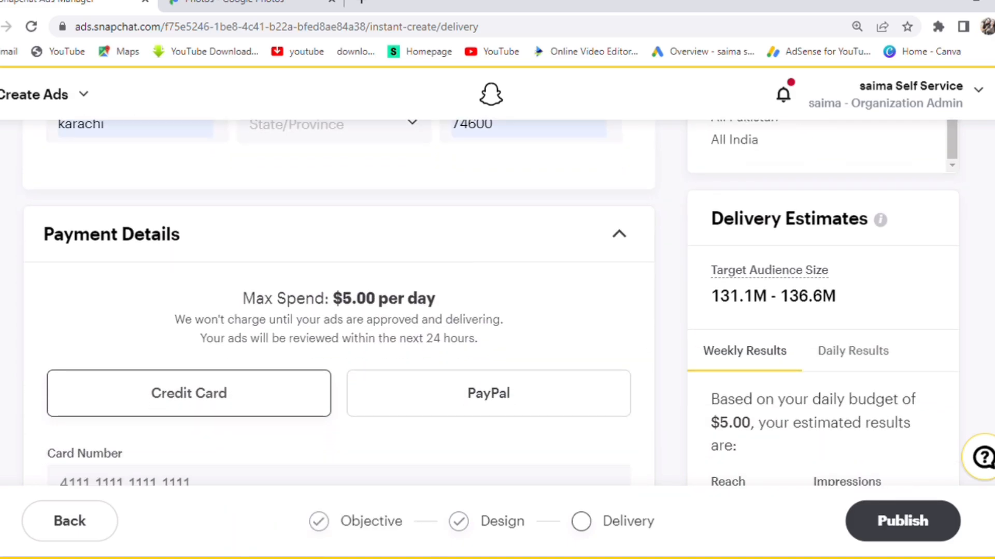
scroll(339, 302, "down", 3)
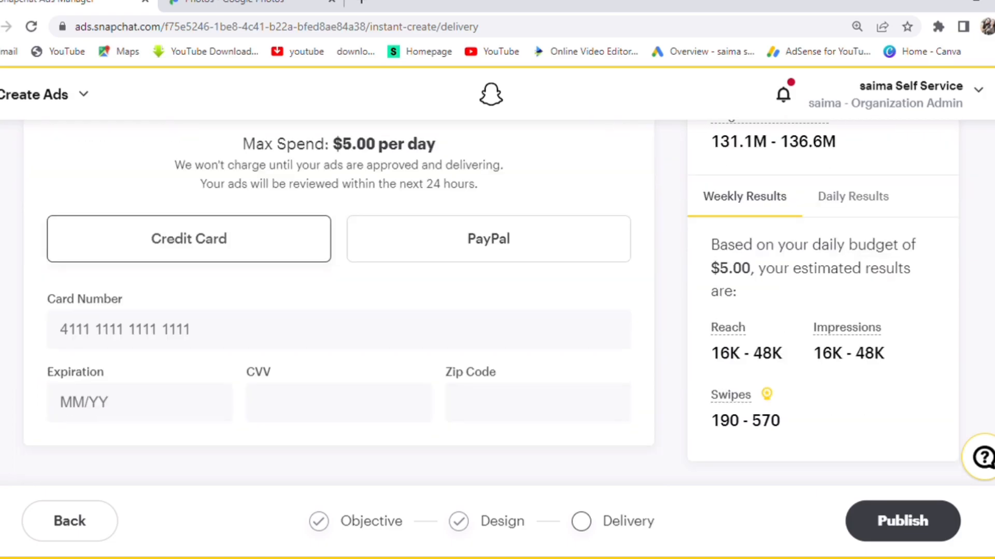
left_click(173, 326)
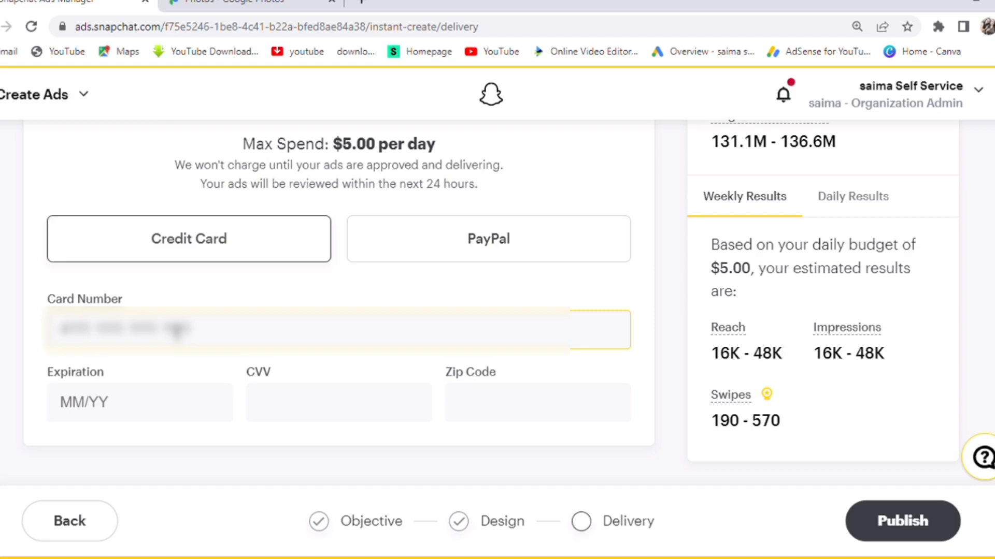
type("****")
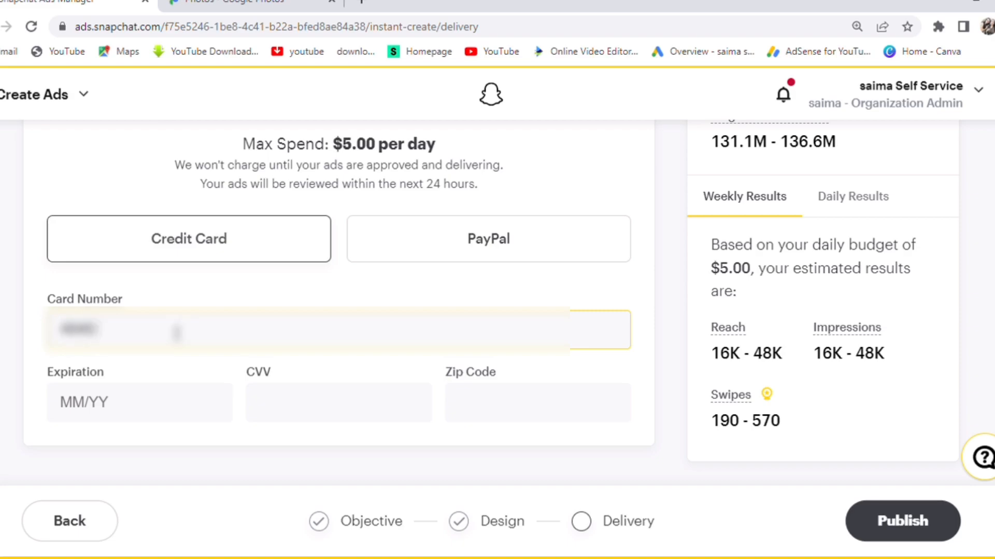
type("********")
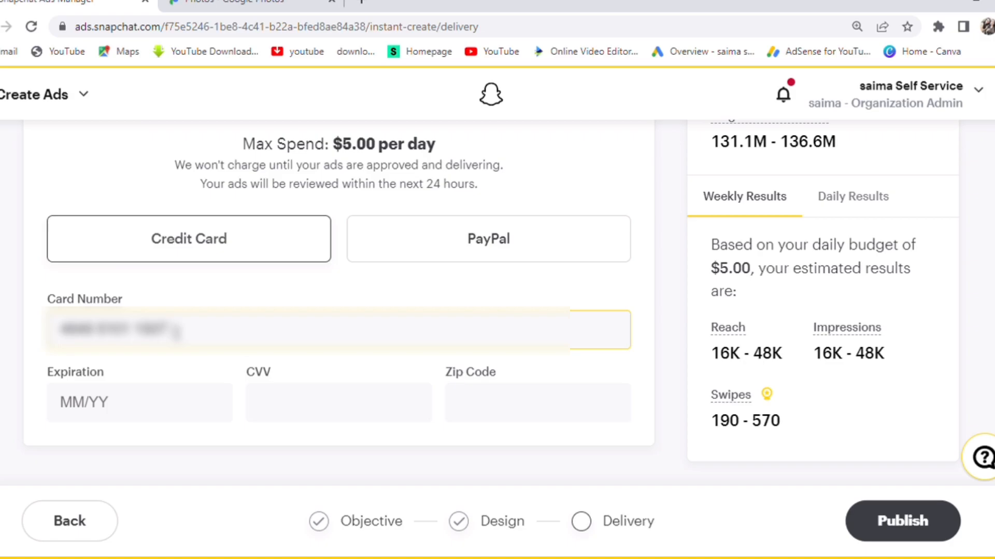
type("****")
left_click(153, 401)
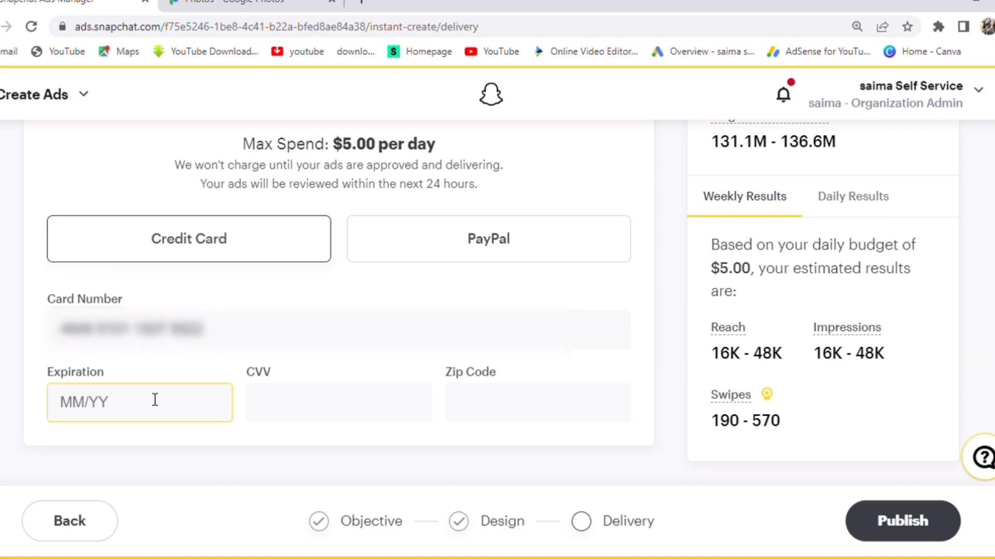
left_click(271, 412)
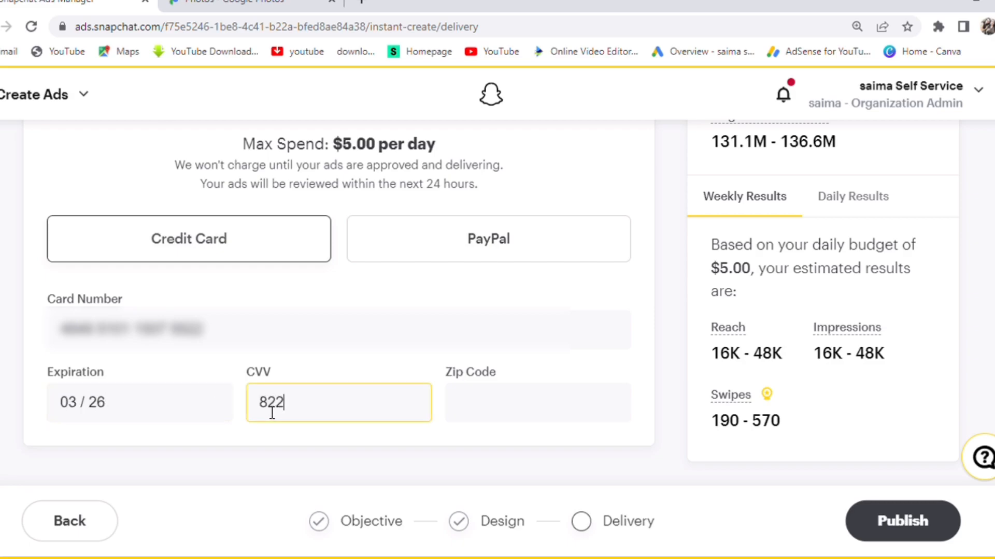
left_click(507, 406)
type("74600")
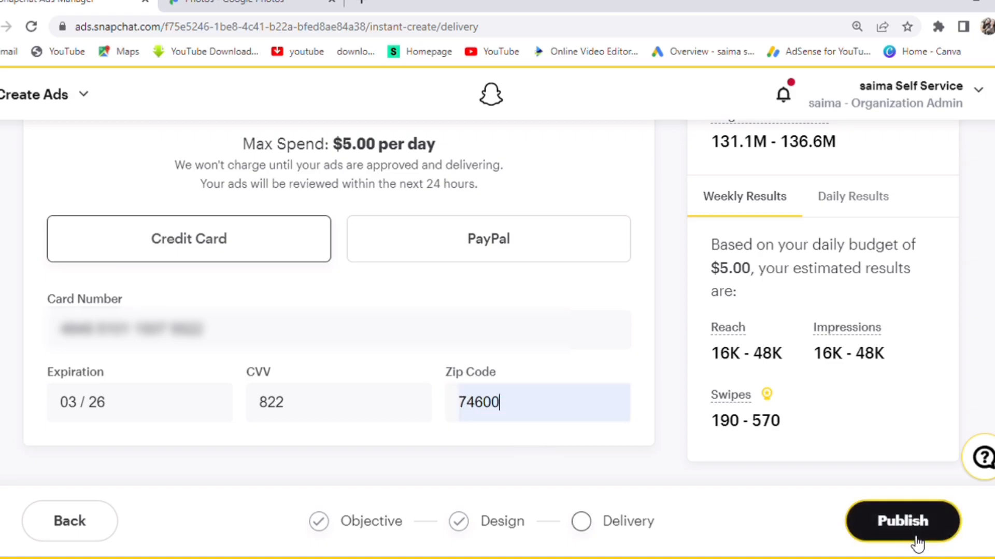